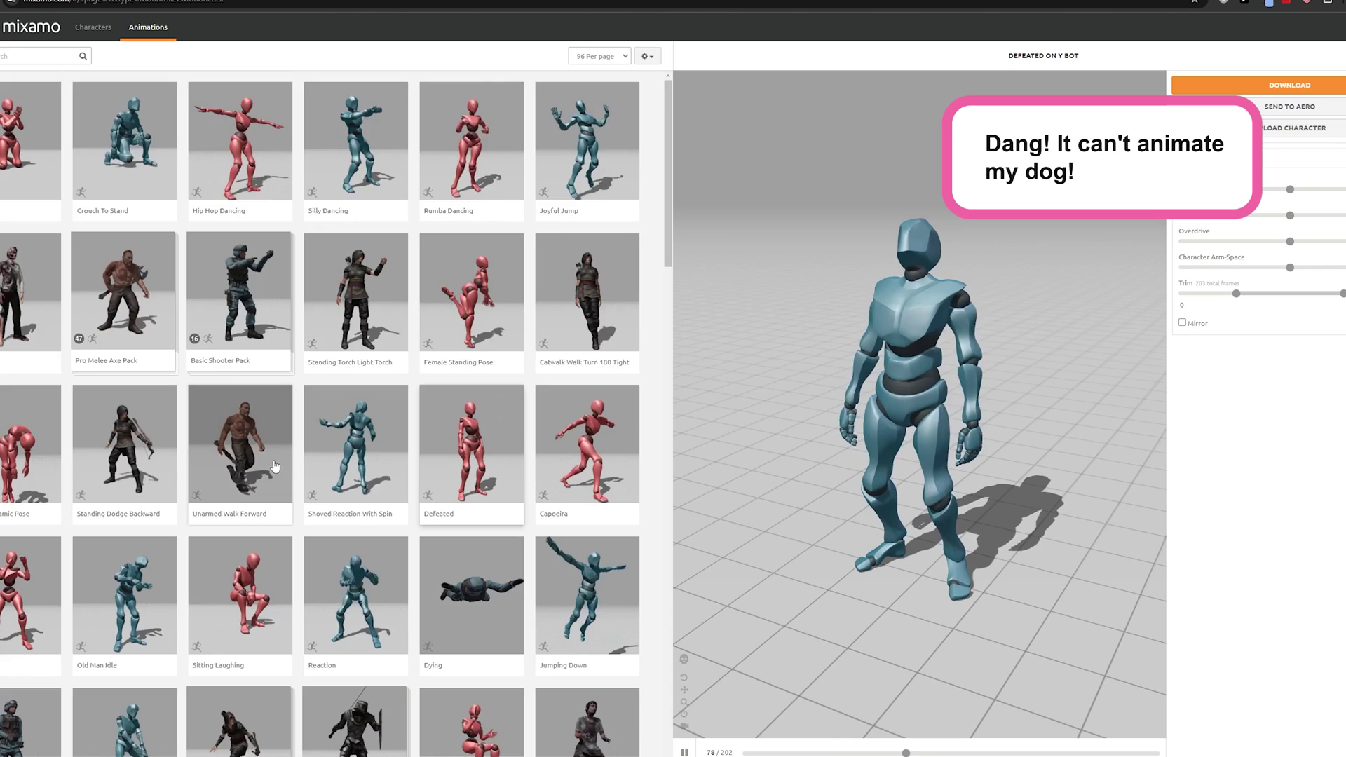
Step: Scroll down through the Mixamo Animations grid
scroll(420, 491, "down", 15)
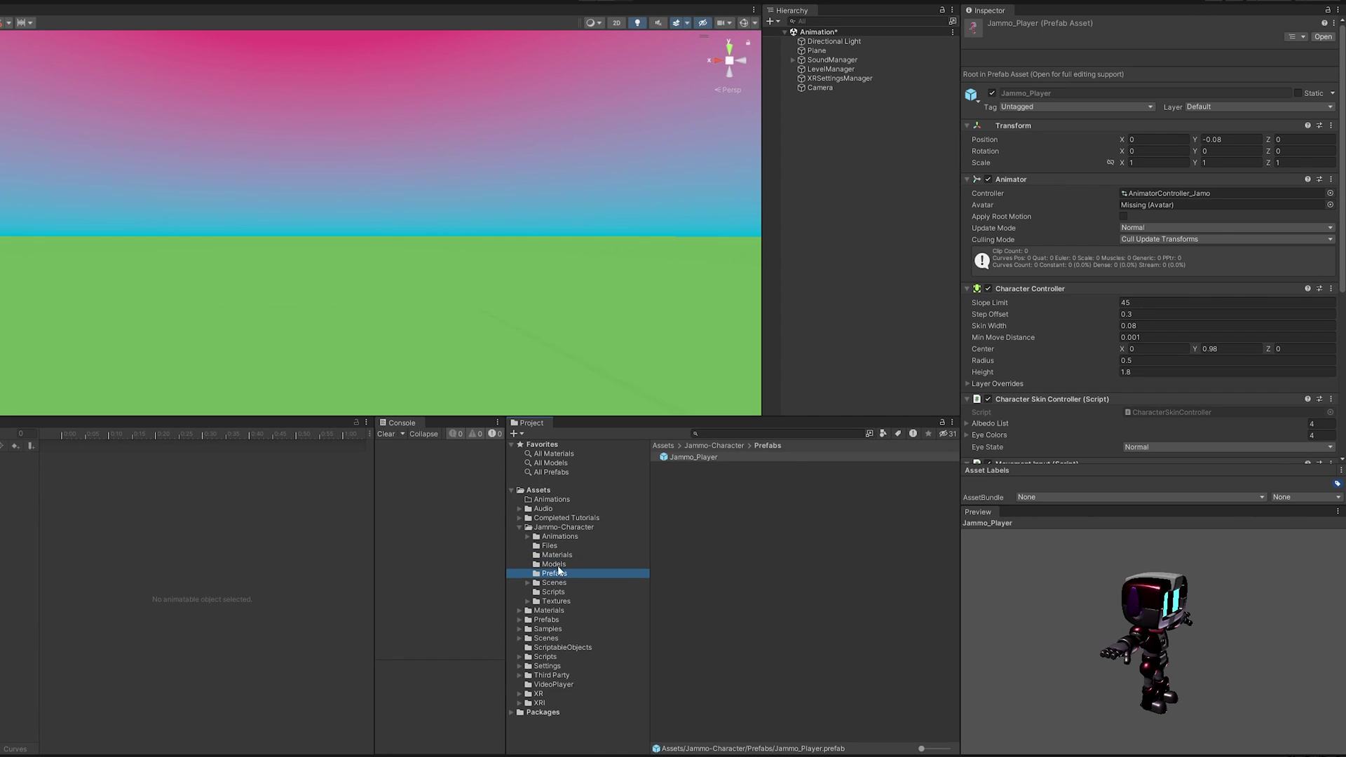
Step: Drop the Jammo_LowPoly robot into the scene, save, and show the Models folder
left_click_drag(692, 457, 387, 354)
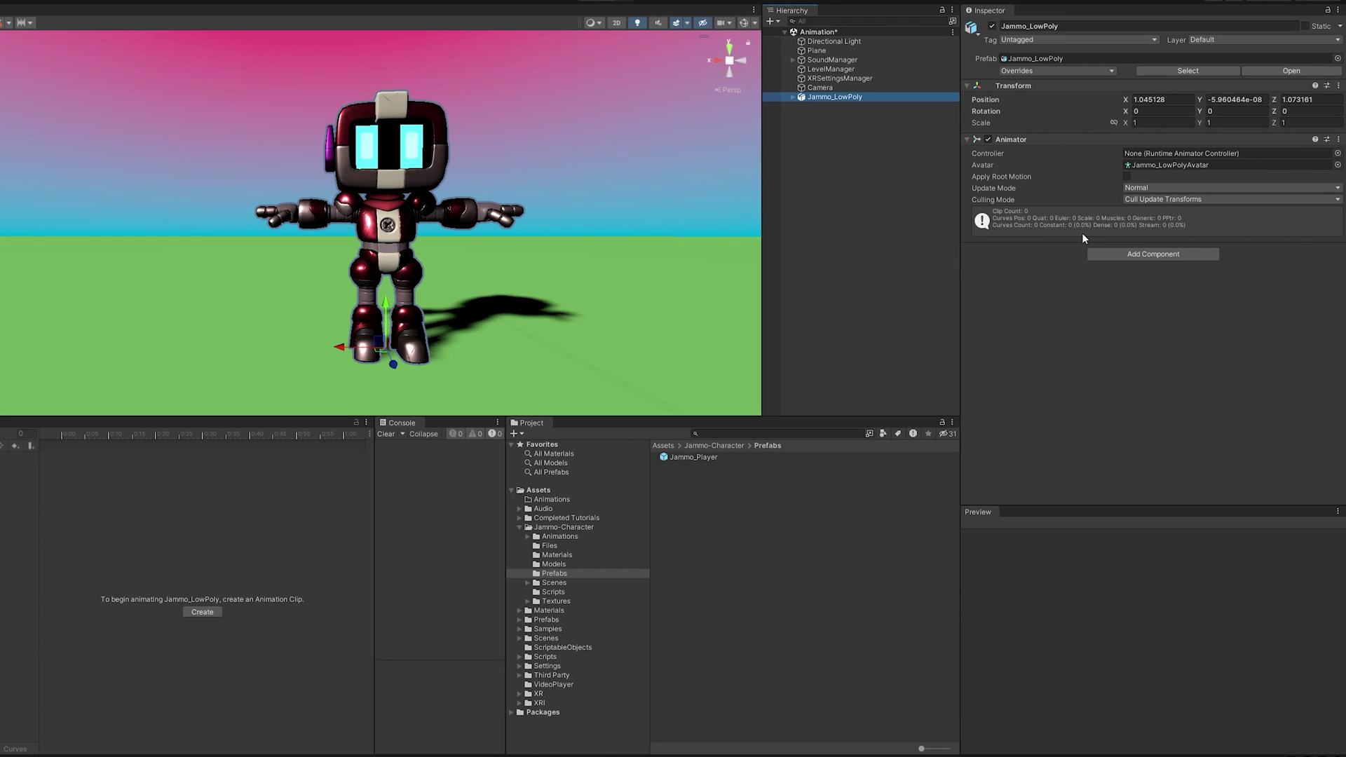
key("ctrl+p")
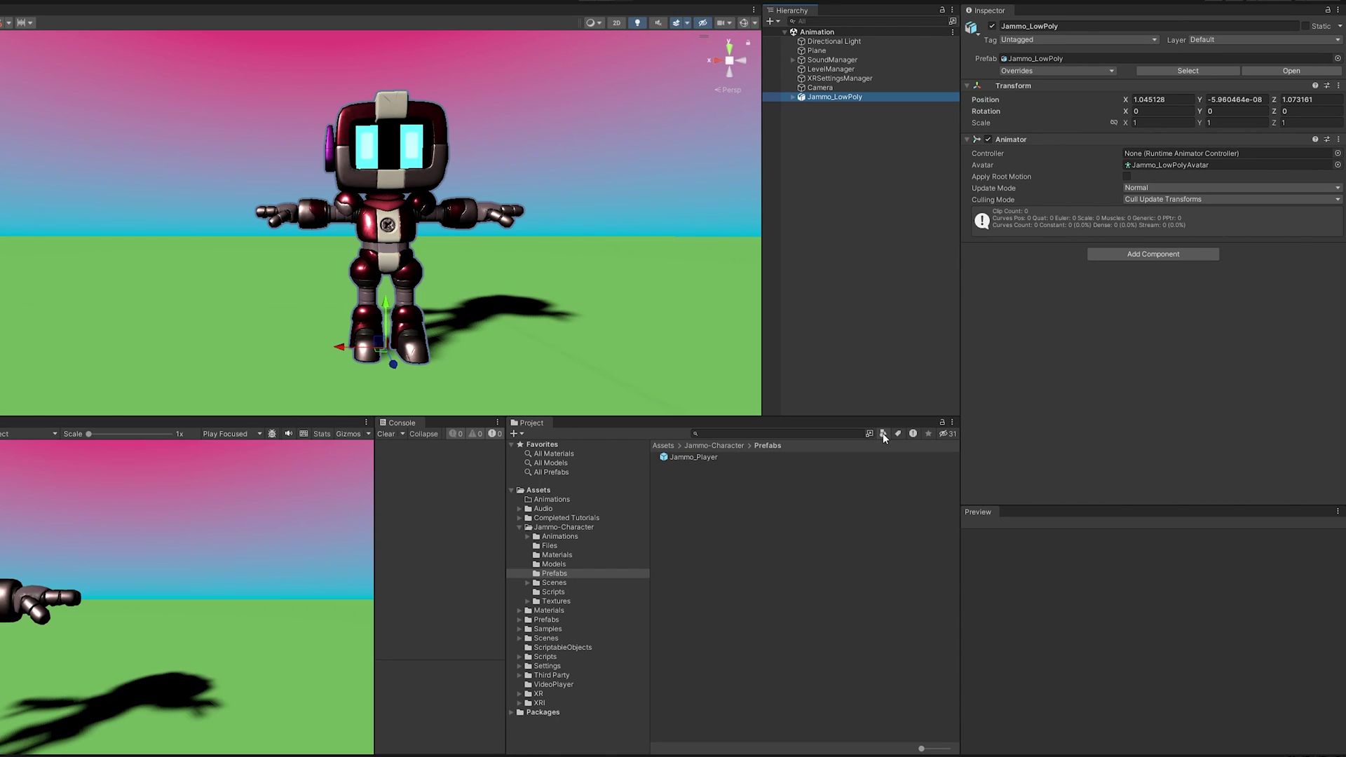
left_click(554, 564)
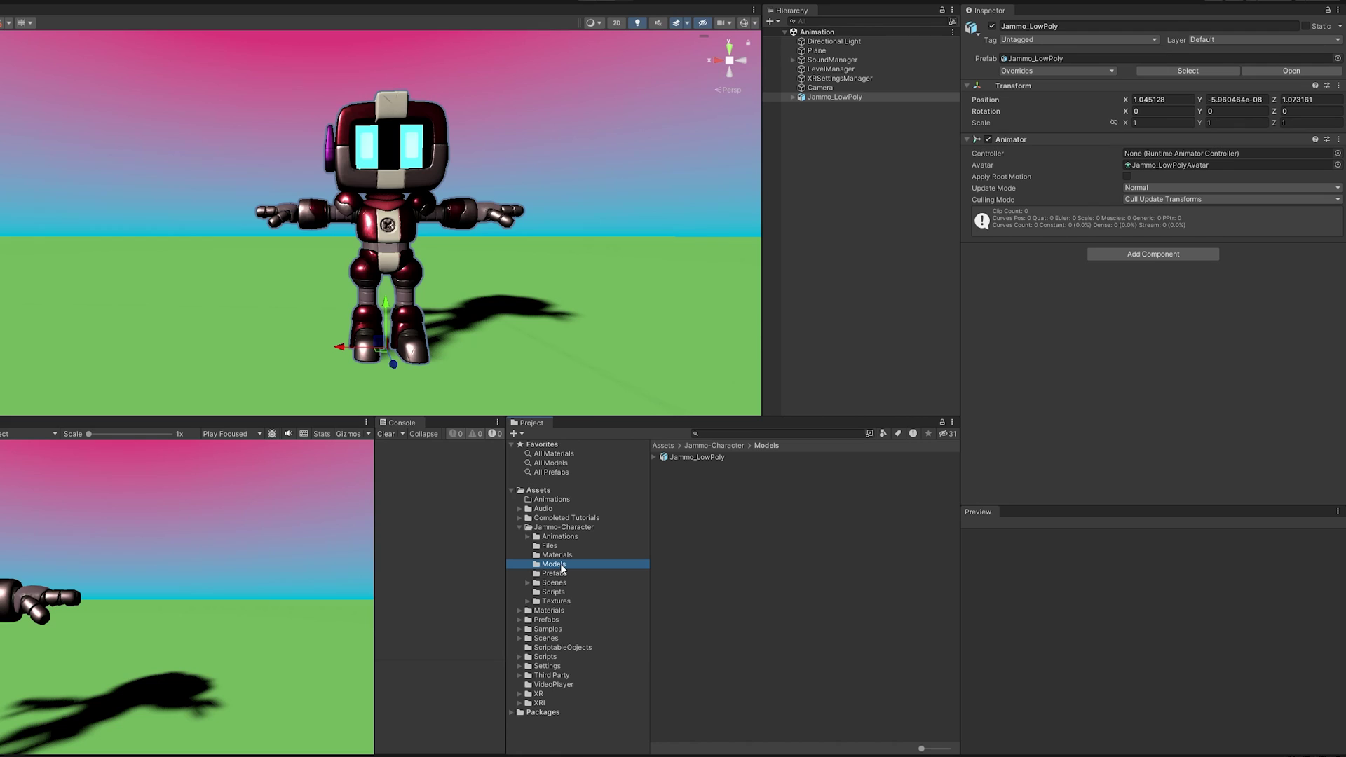
Step: Duplicate the Jammo_LowPoly model and name the copy Jammo_LowPoly_Generic
left_click(692, 459)
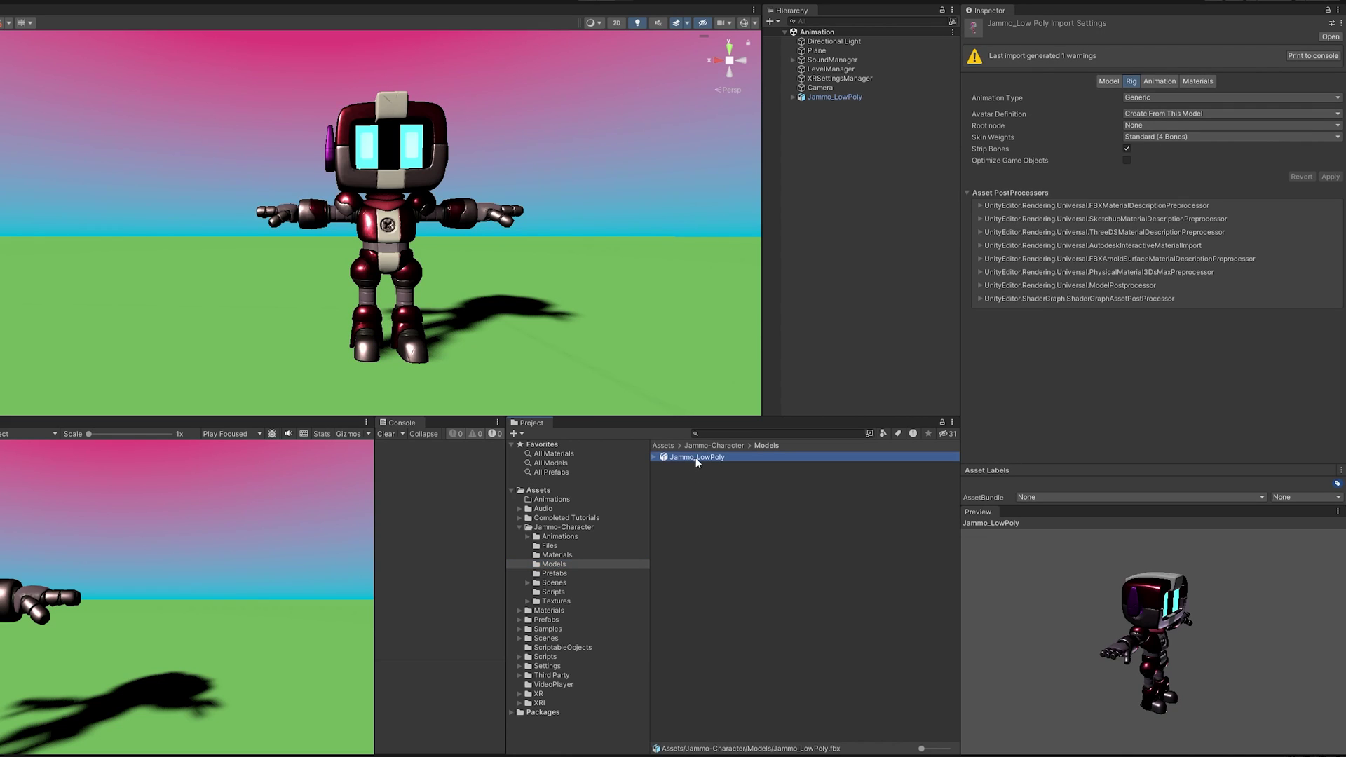
key("ctrl+d")
left_click(729, 468)
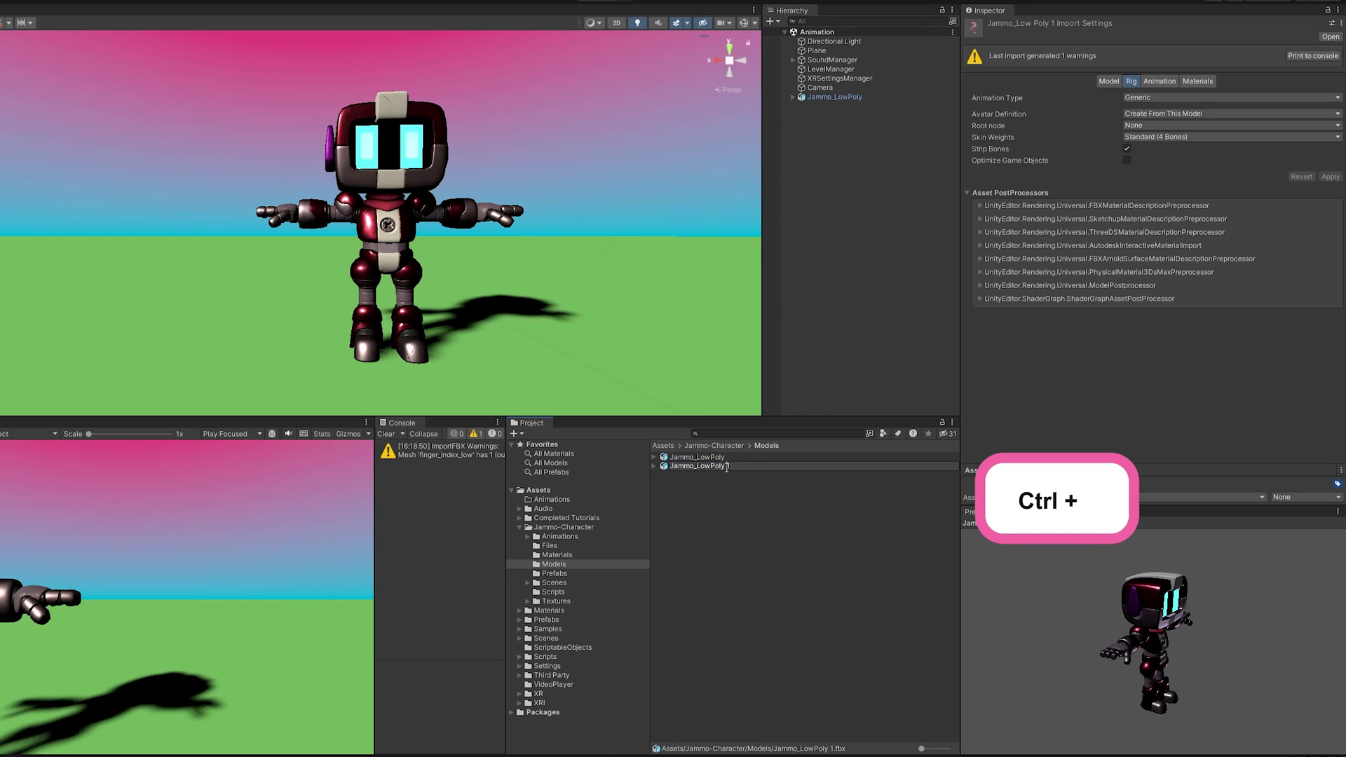
key("BackSpace")
key("BackSpace")
type("_generic")
key("Return")
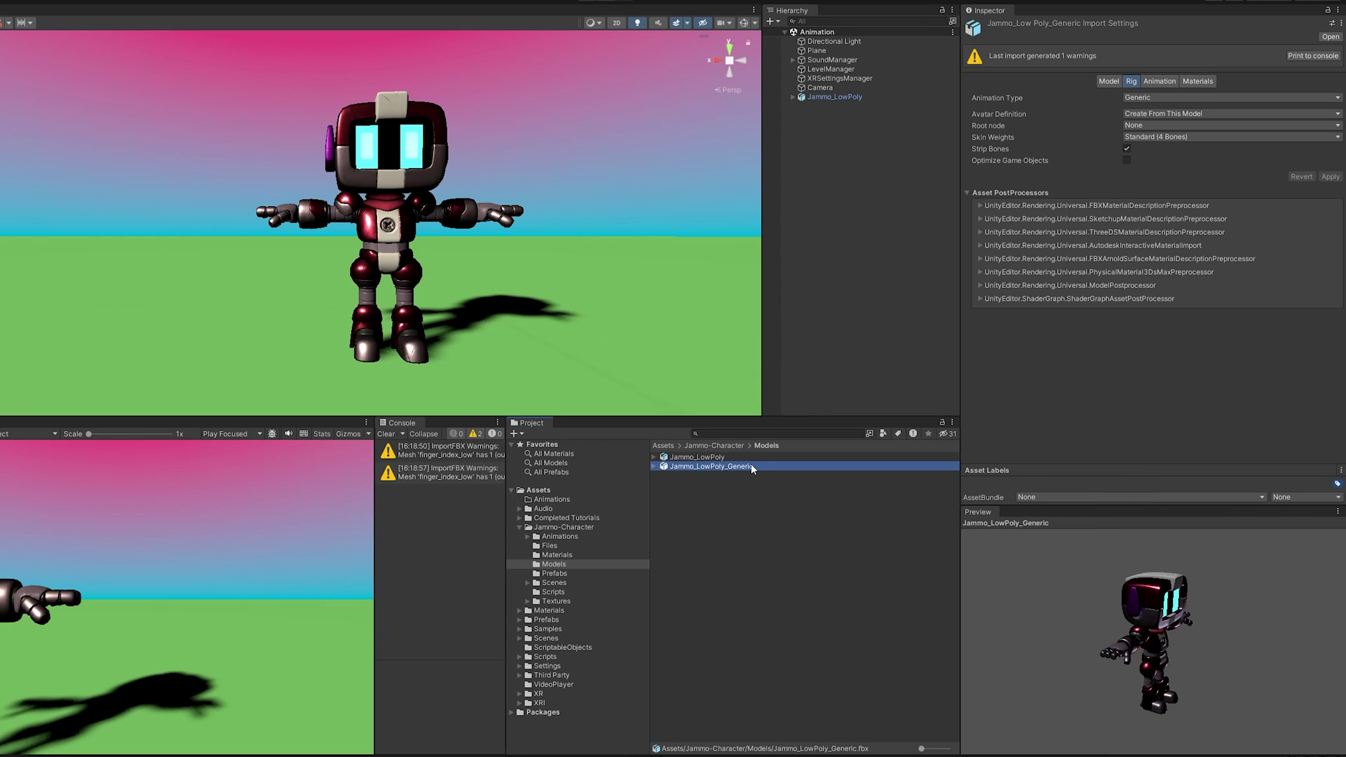
Step: Apply a Humanoid rig to the original model and rename it Jammo_LowPoly_Humanoid
left_click(758, 457)
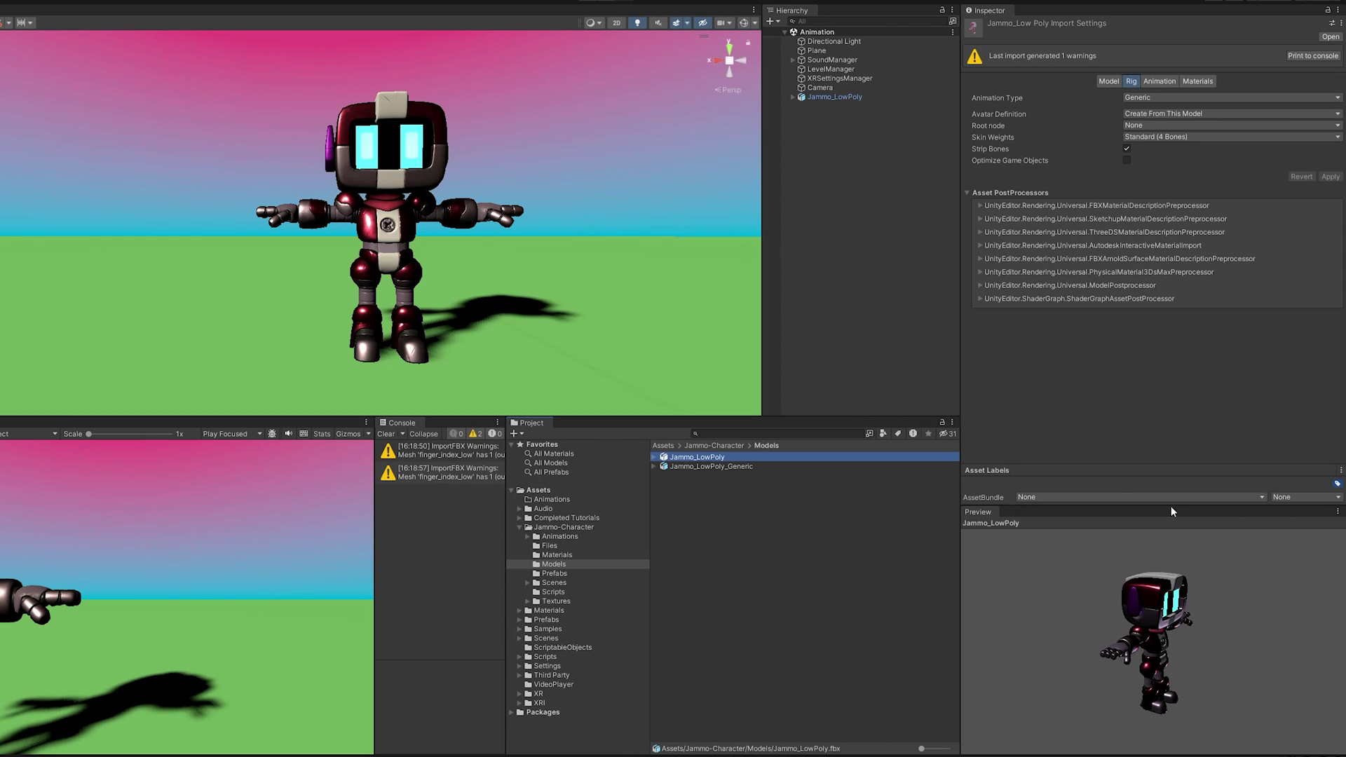
left_click(731, 468)
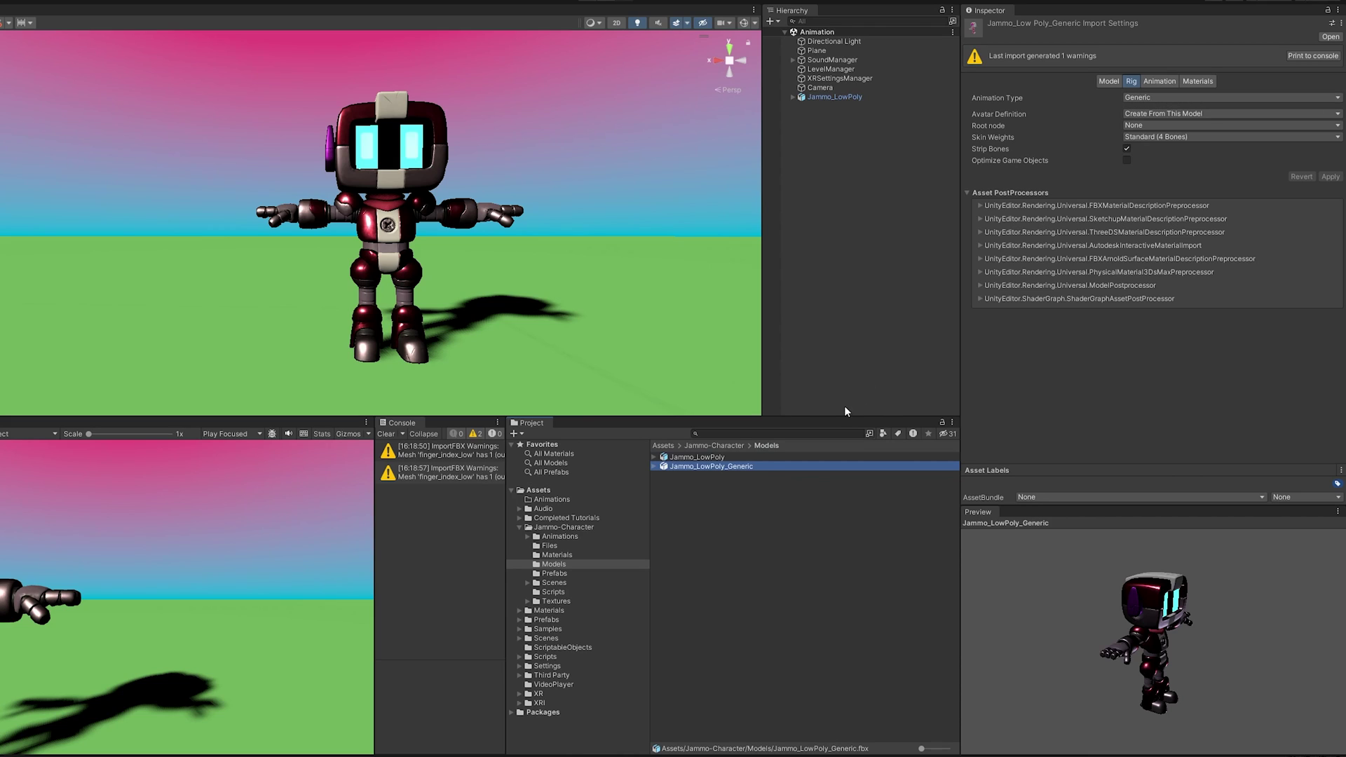
left_click(707, 457)
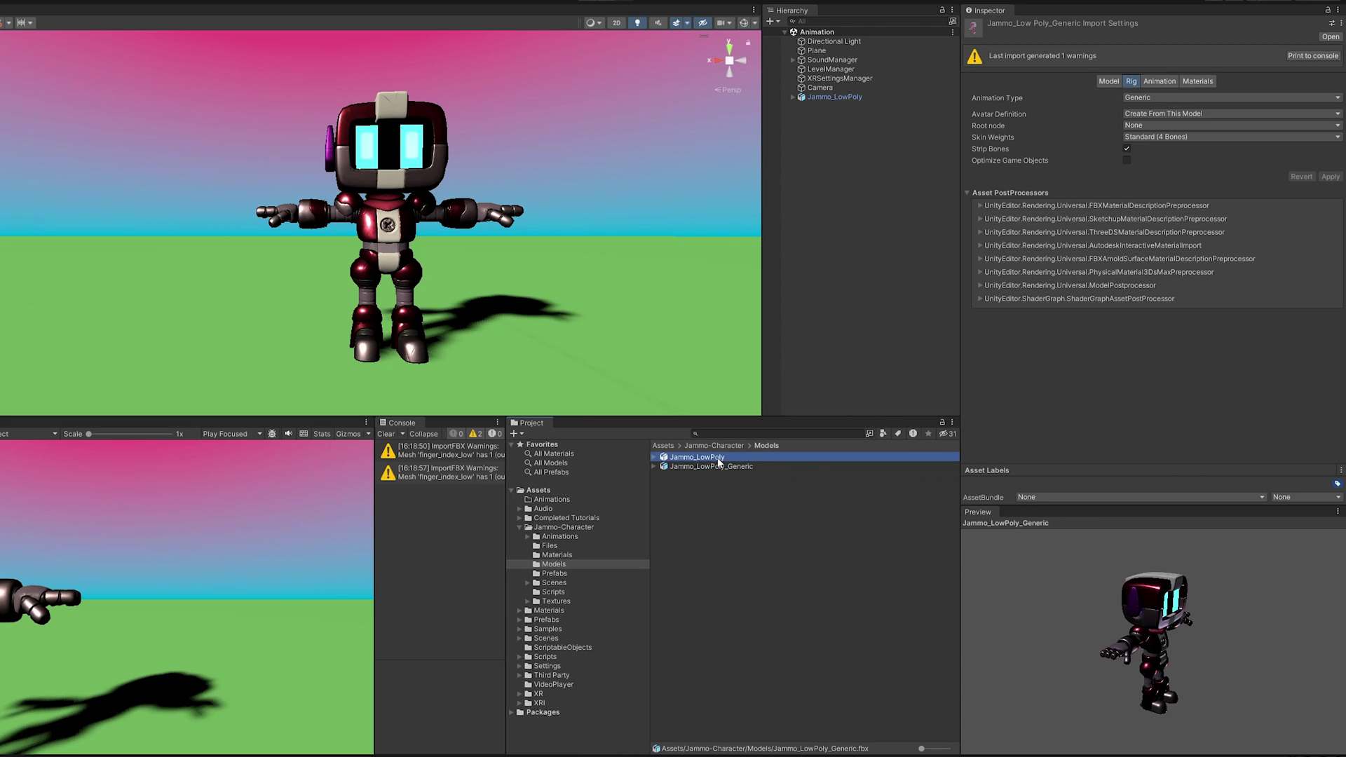
left_click(1145, 97)
left_click(1160, 148)
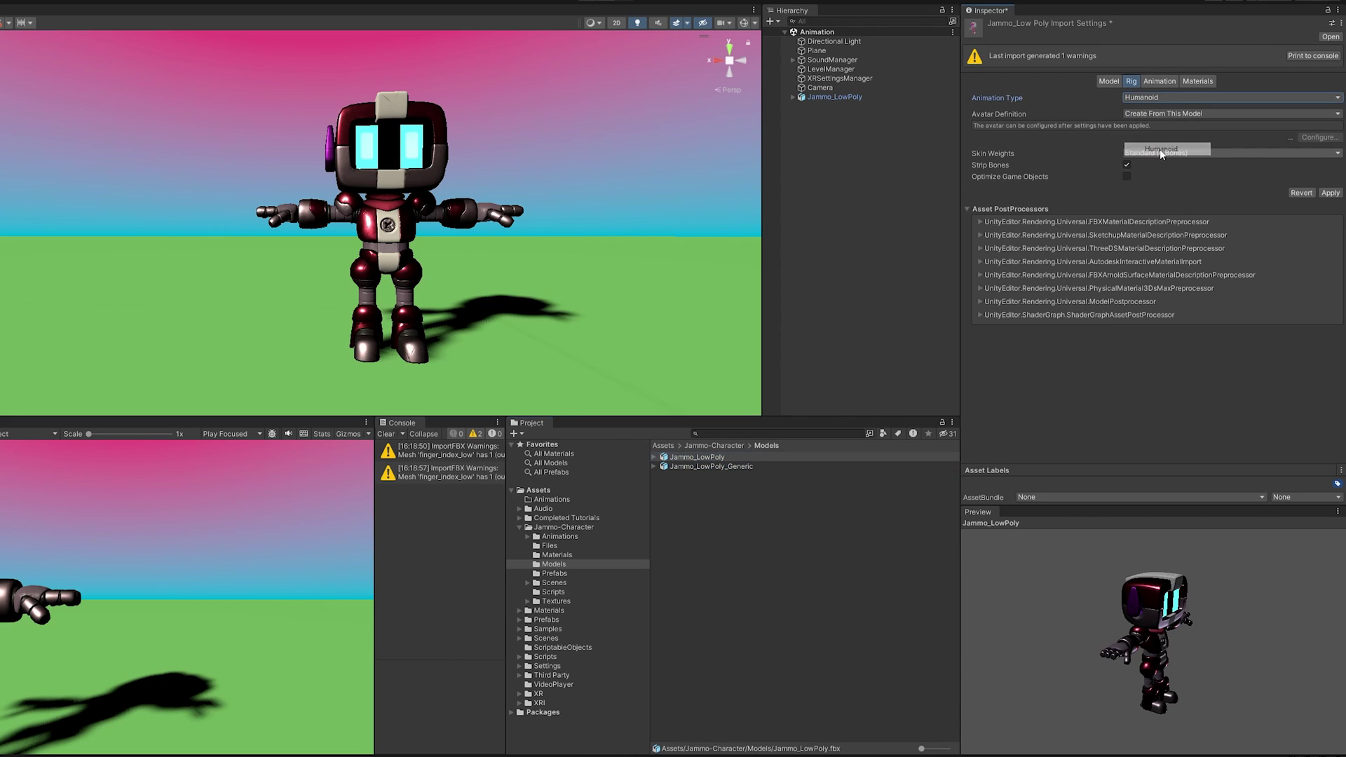
left_click(1330, 193)
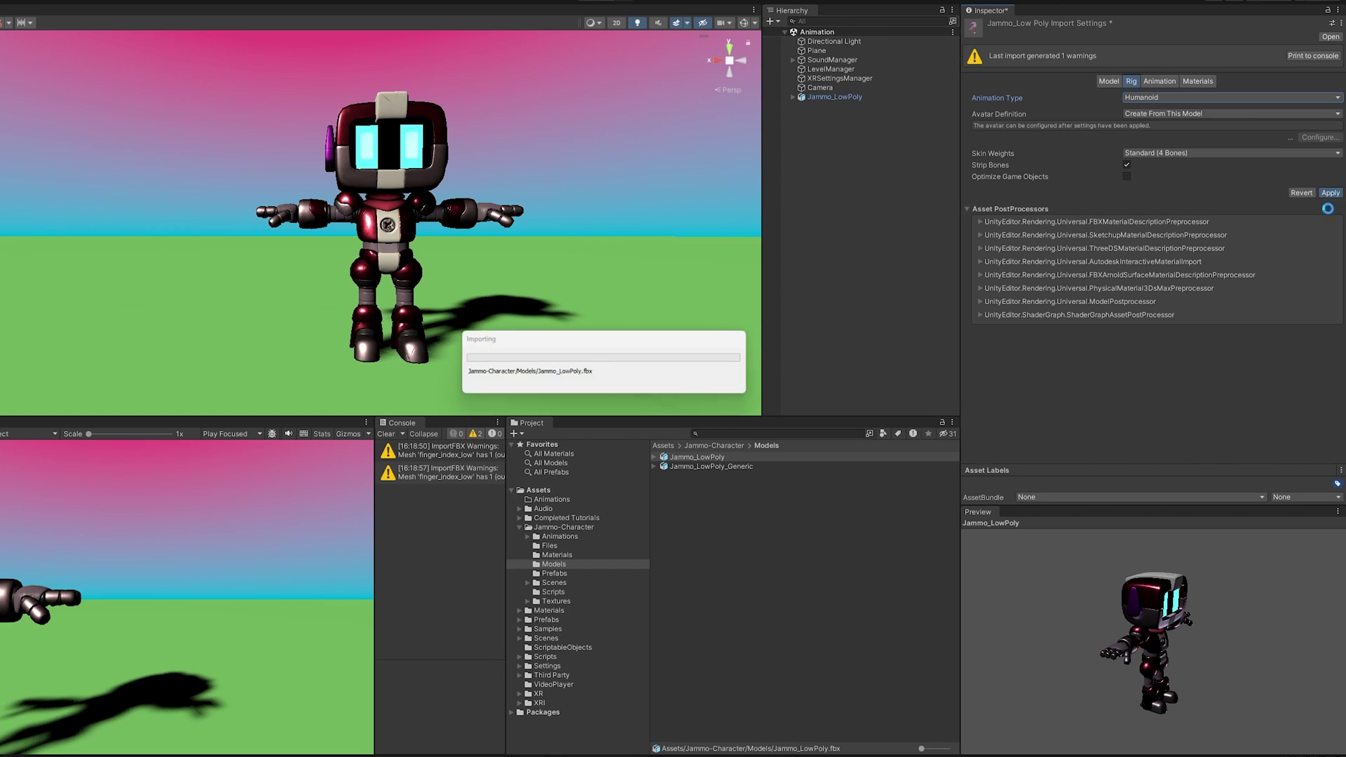
left_click(726, 457)
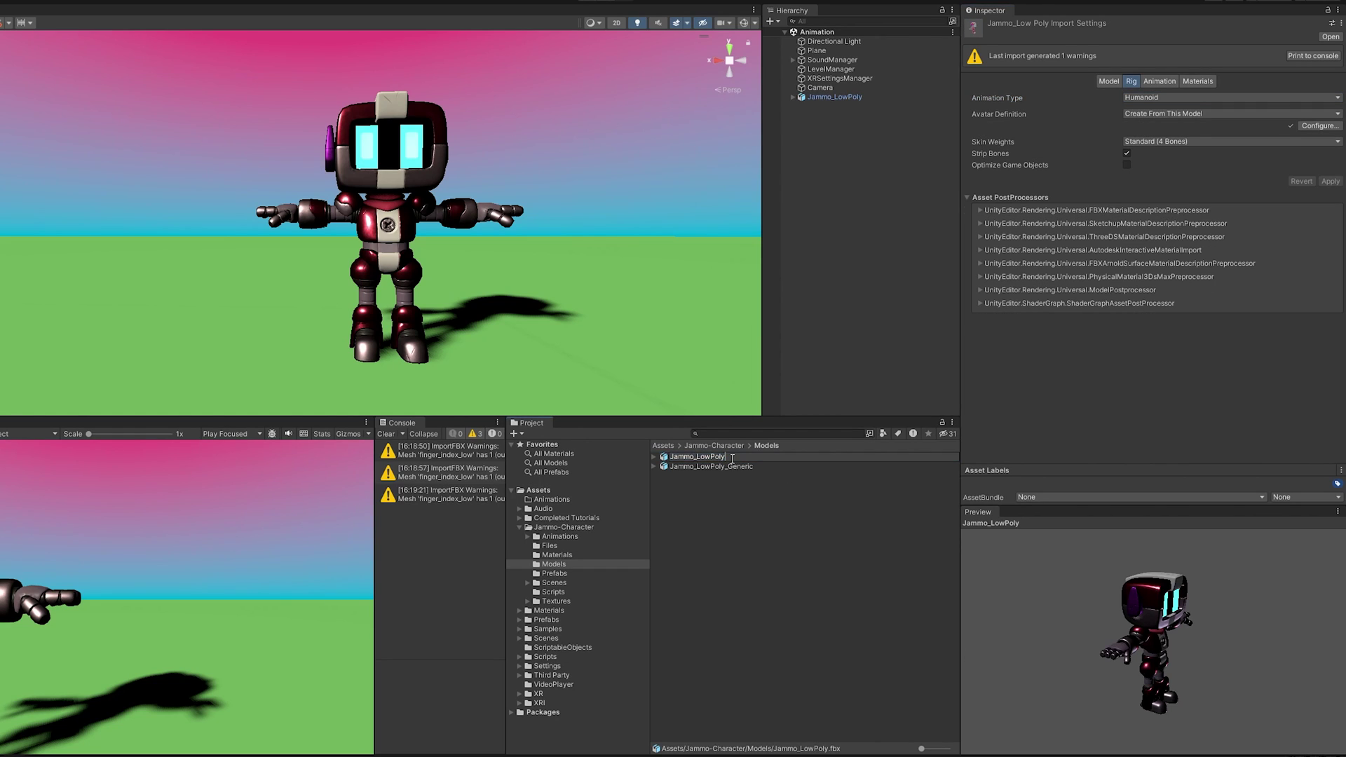
type("_Humanoid")
key("Return")
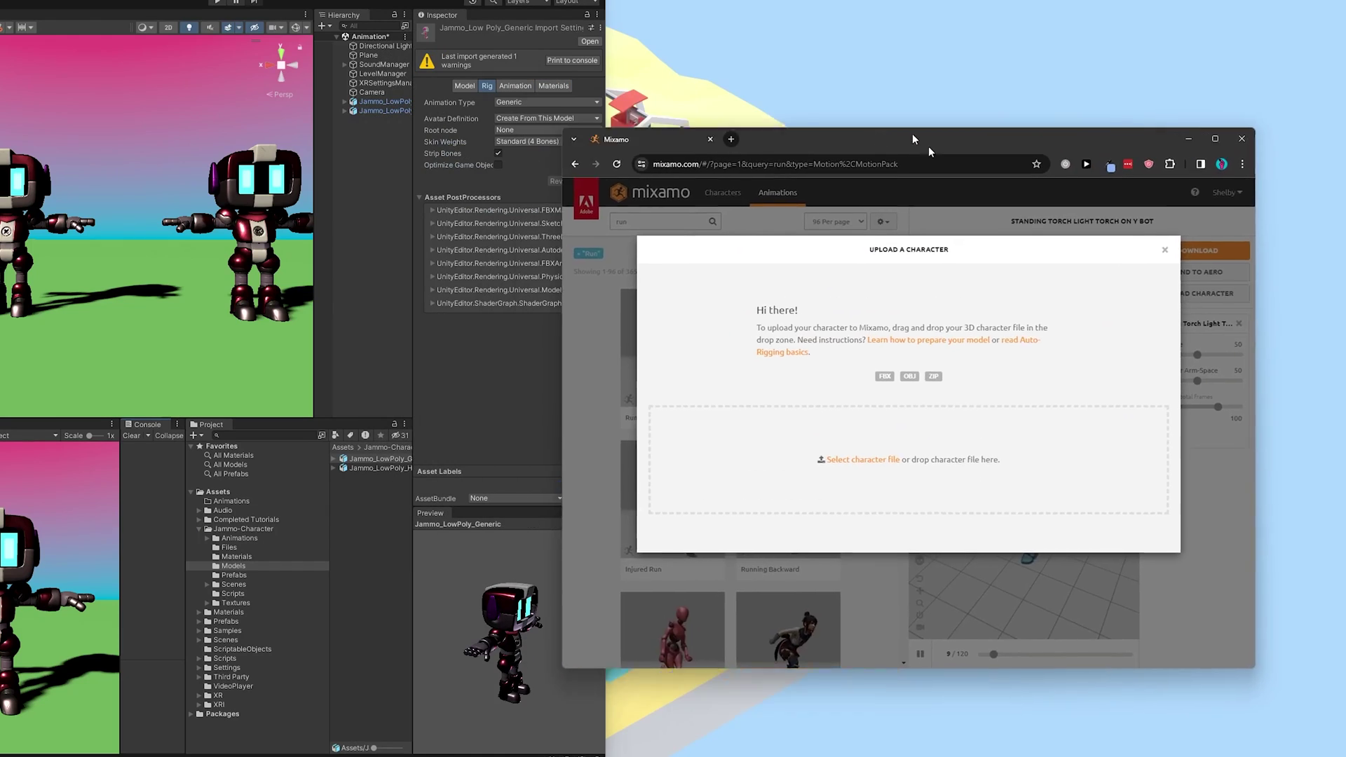
Step: Upload Jammo_LowPoly_Humanoid to Mixamo as the character, with Mixamo on the right half
left_click_drag(928, 146, 1342, 147)
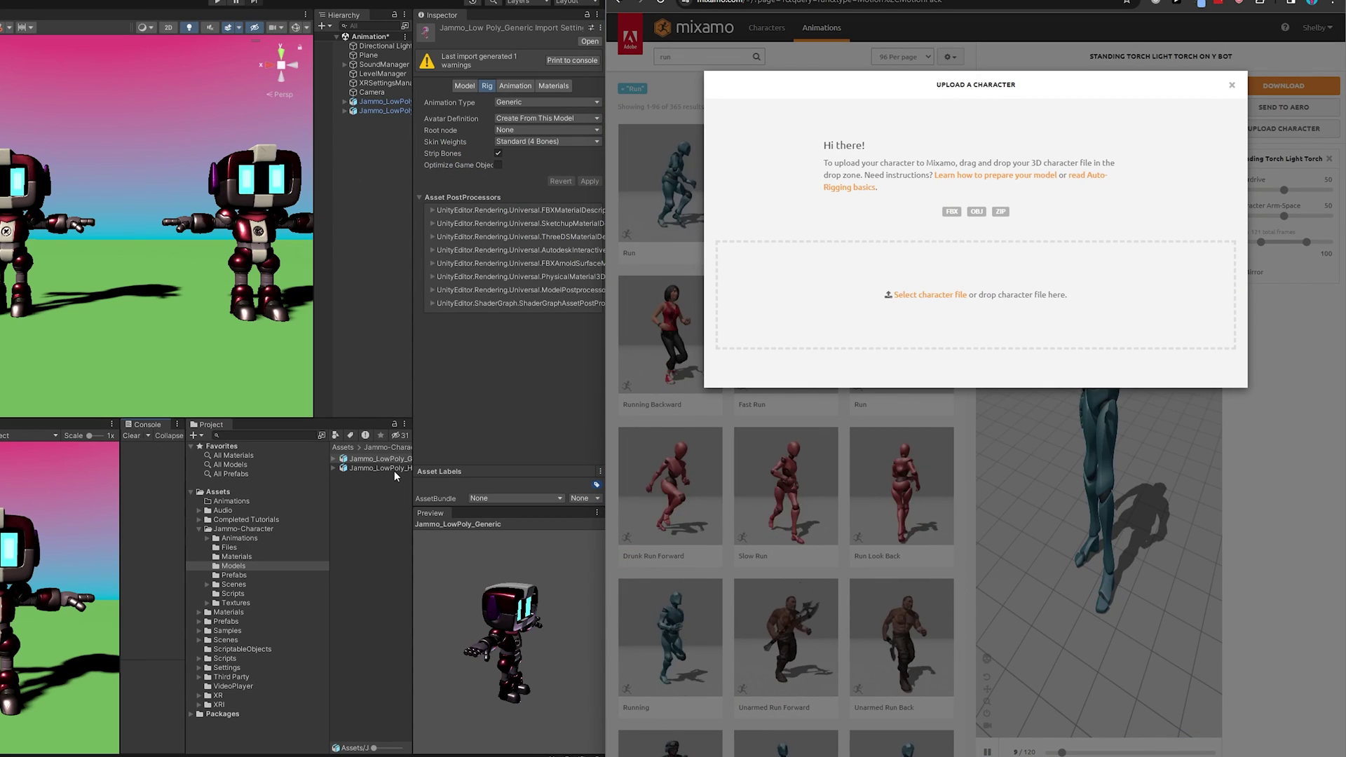
left_click_drag(366, 466, 895, 300)
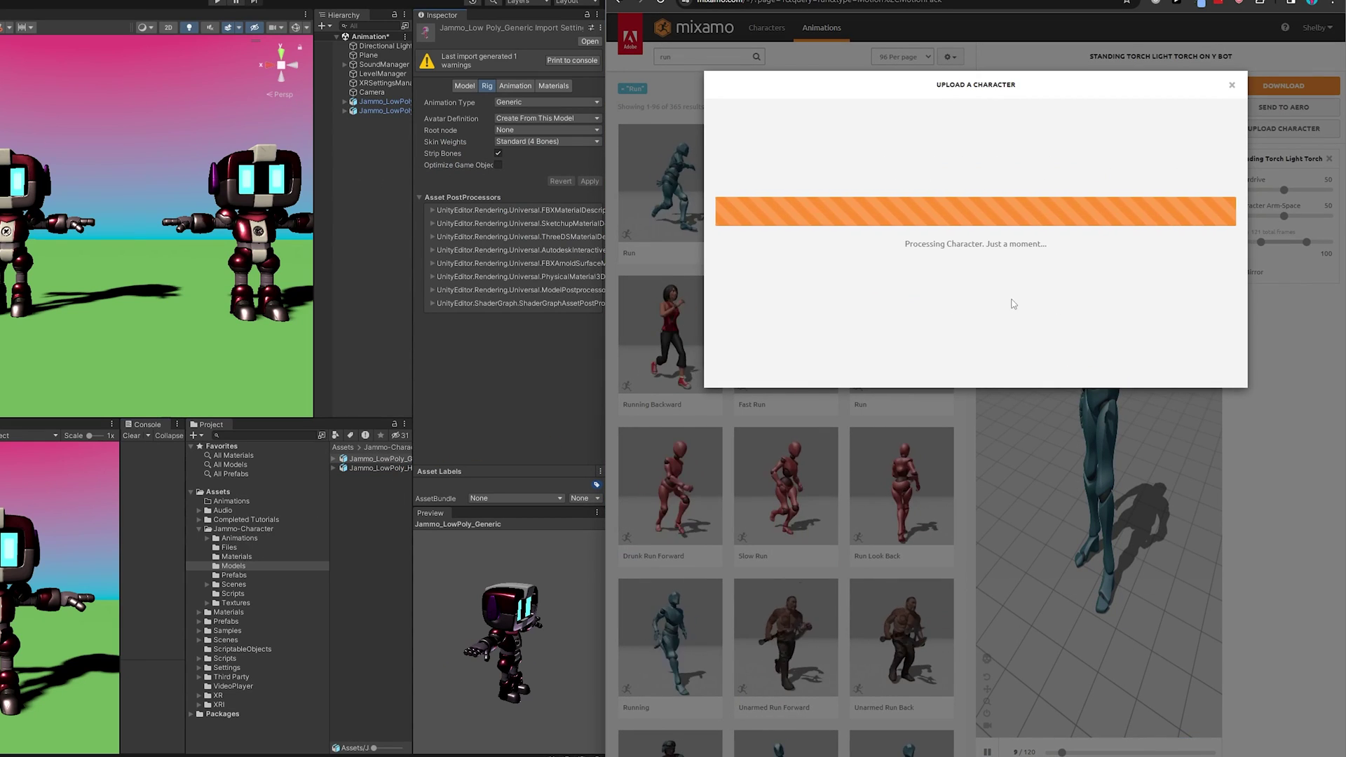
left_click(1219, 404)
left_click(1217, 400)
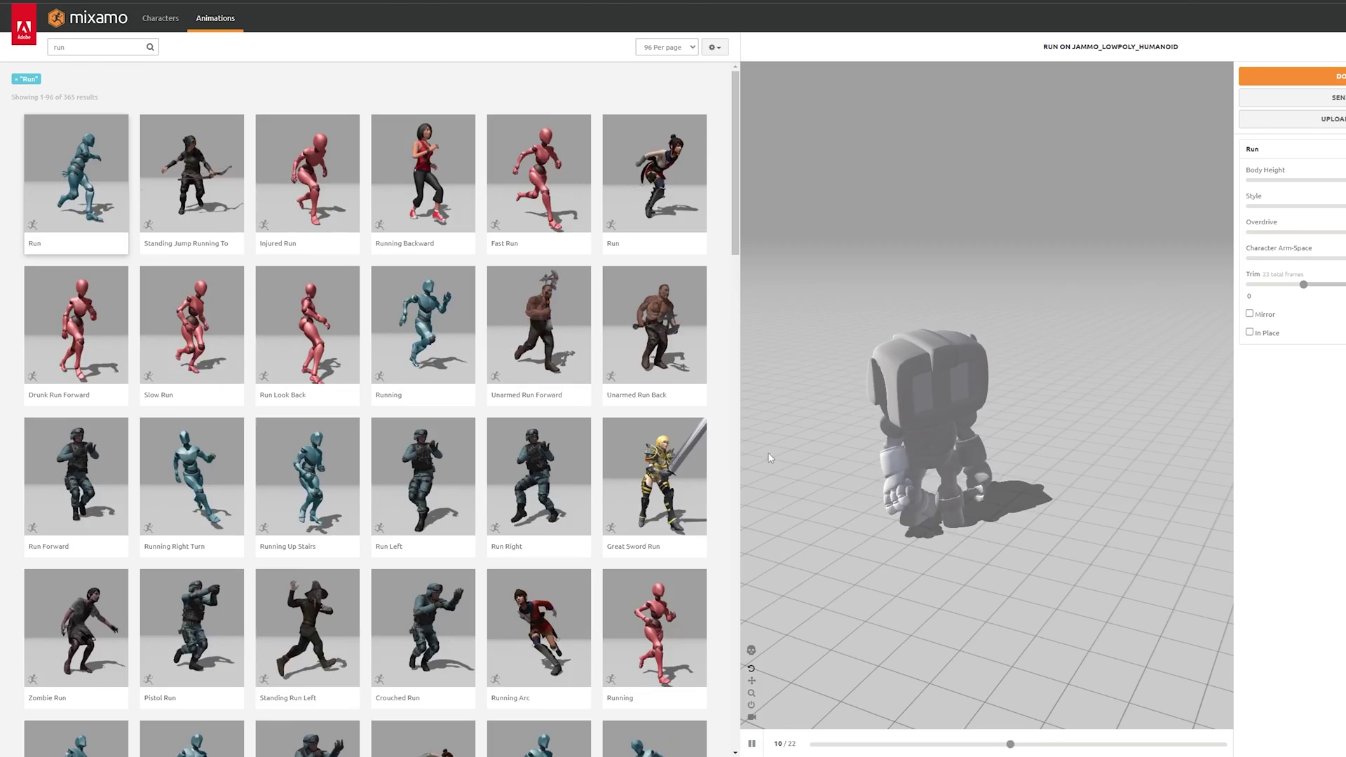
Step: Preview Drunk Run Forward, then the Running animation, on the robot
left_click(76, 326)
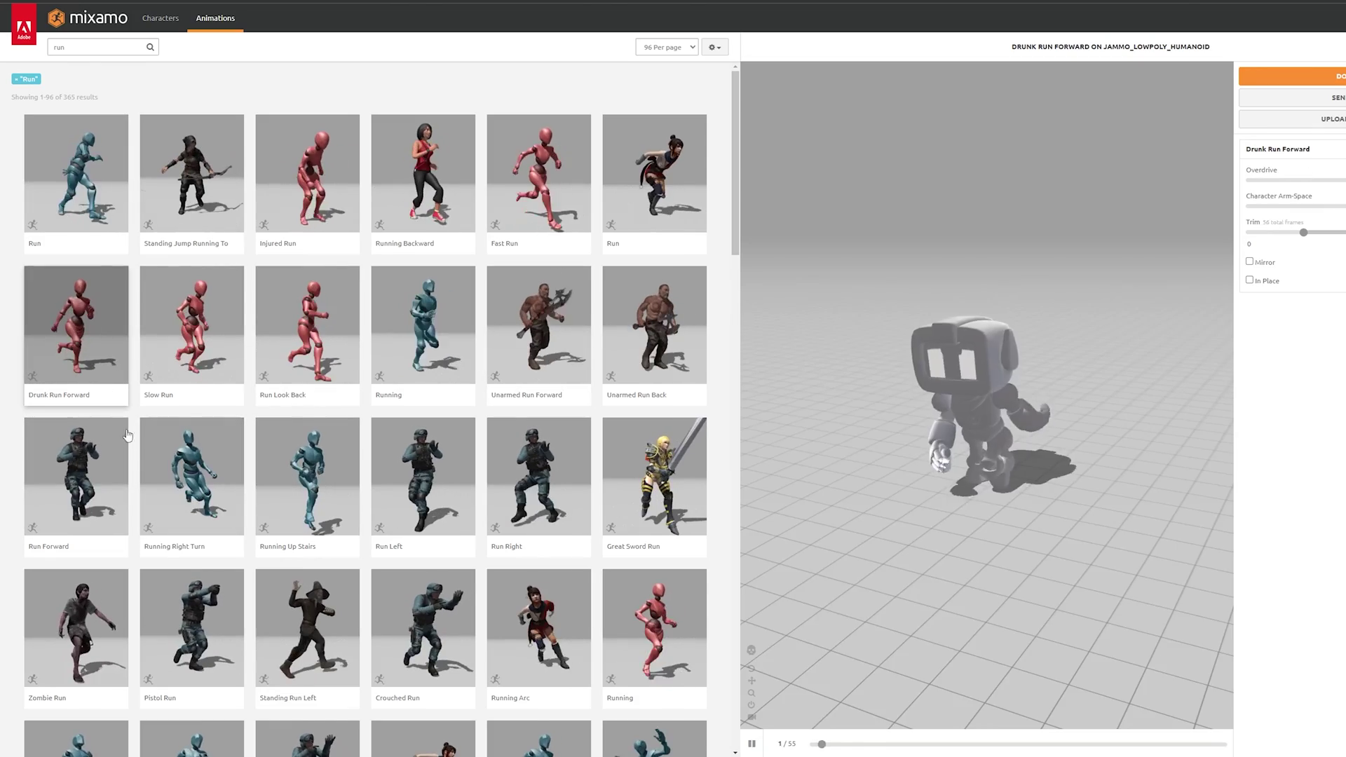
scroll(98, 513, "down", 4)
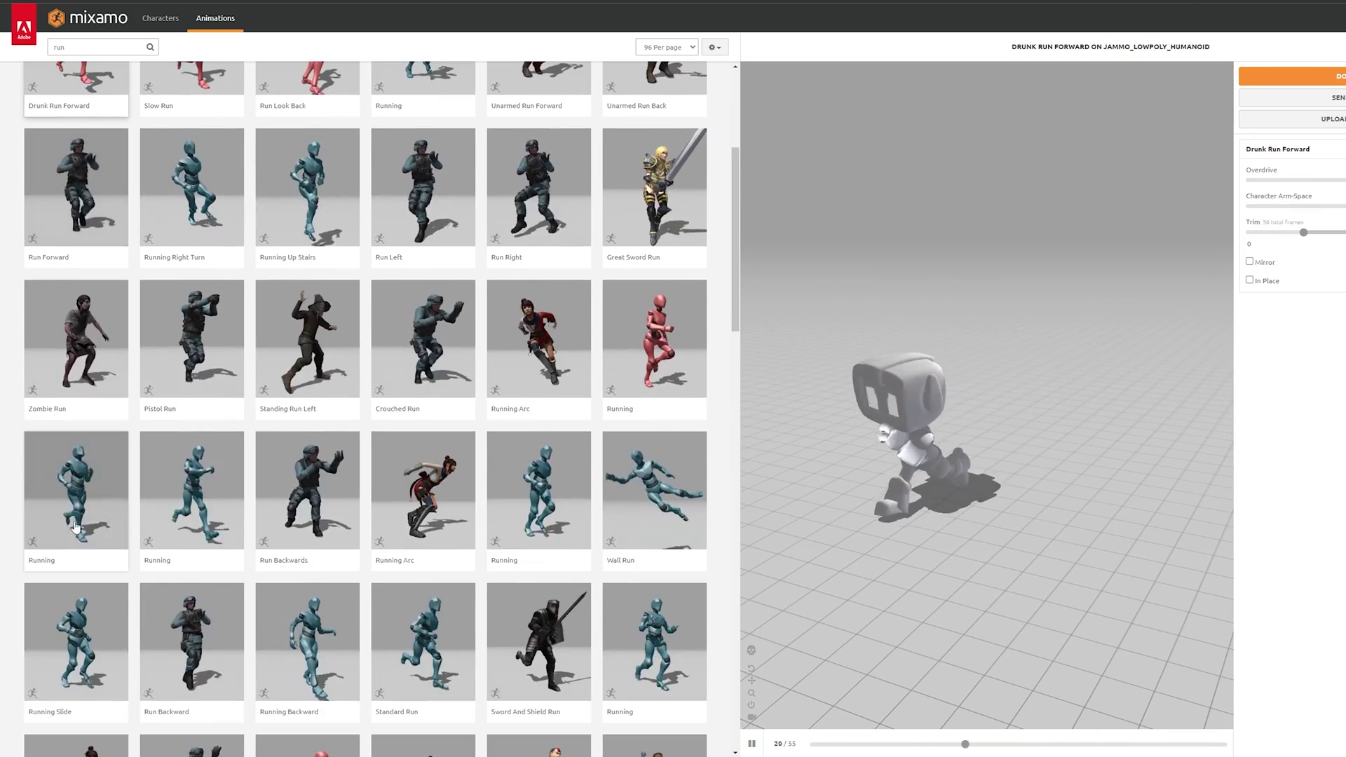
left_click(98, 513)
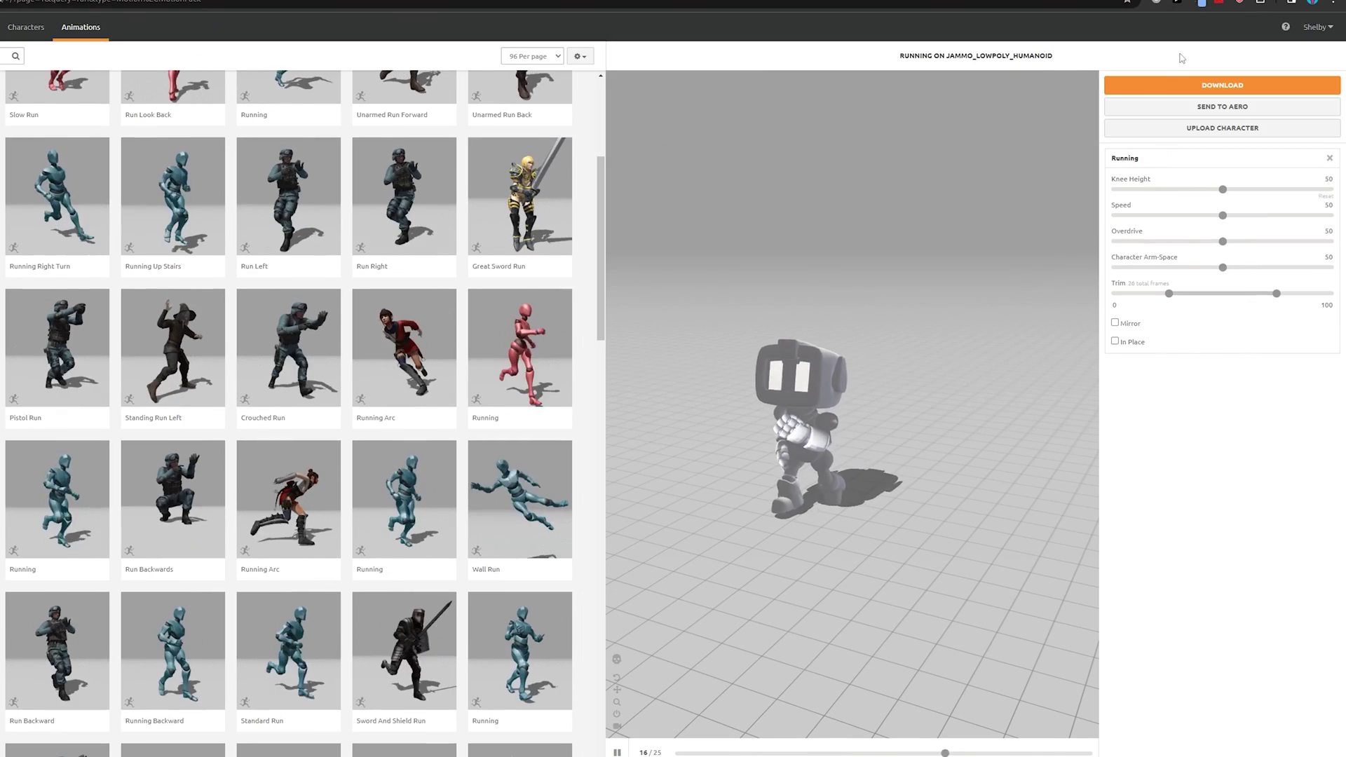
Step: Download the Running animation as FBX with skin at 30 fps
left_click(1221, 84)
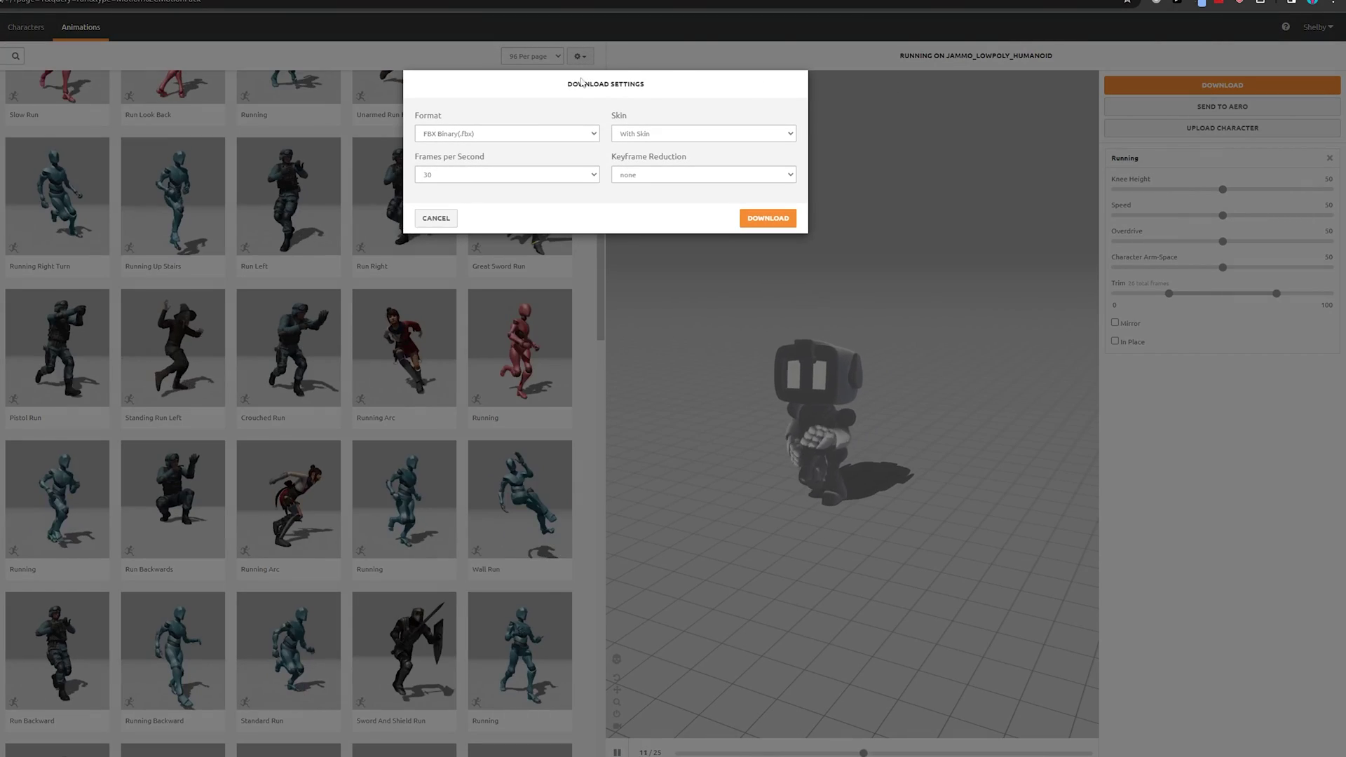
left_click(549, 177)
left_click(532, 177)
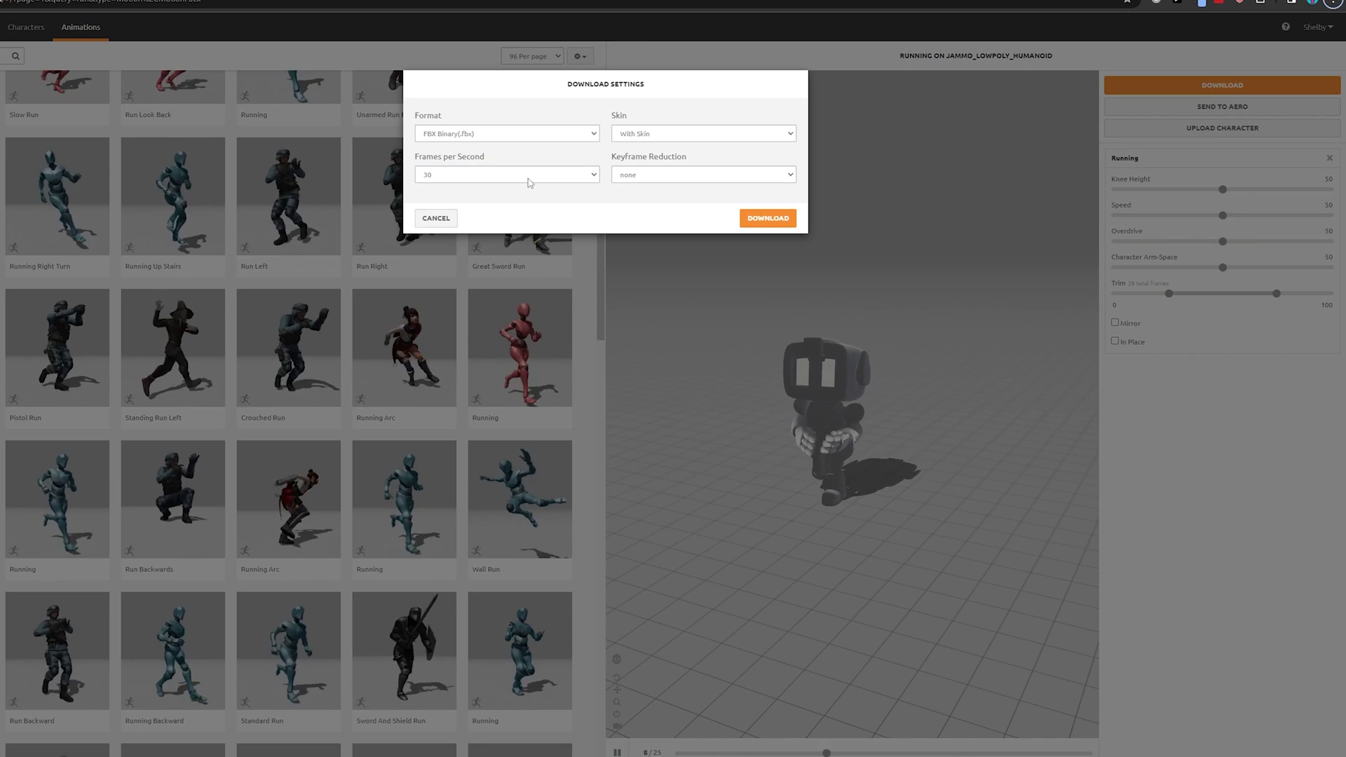
left_click(526, 176)
left_click(487, 224)
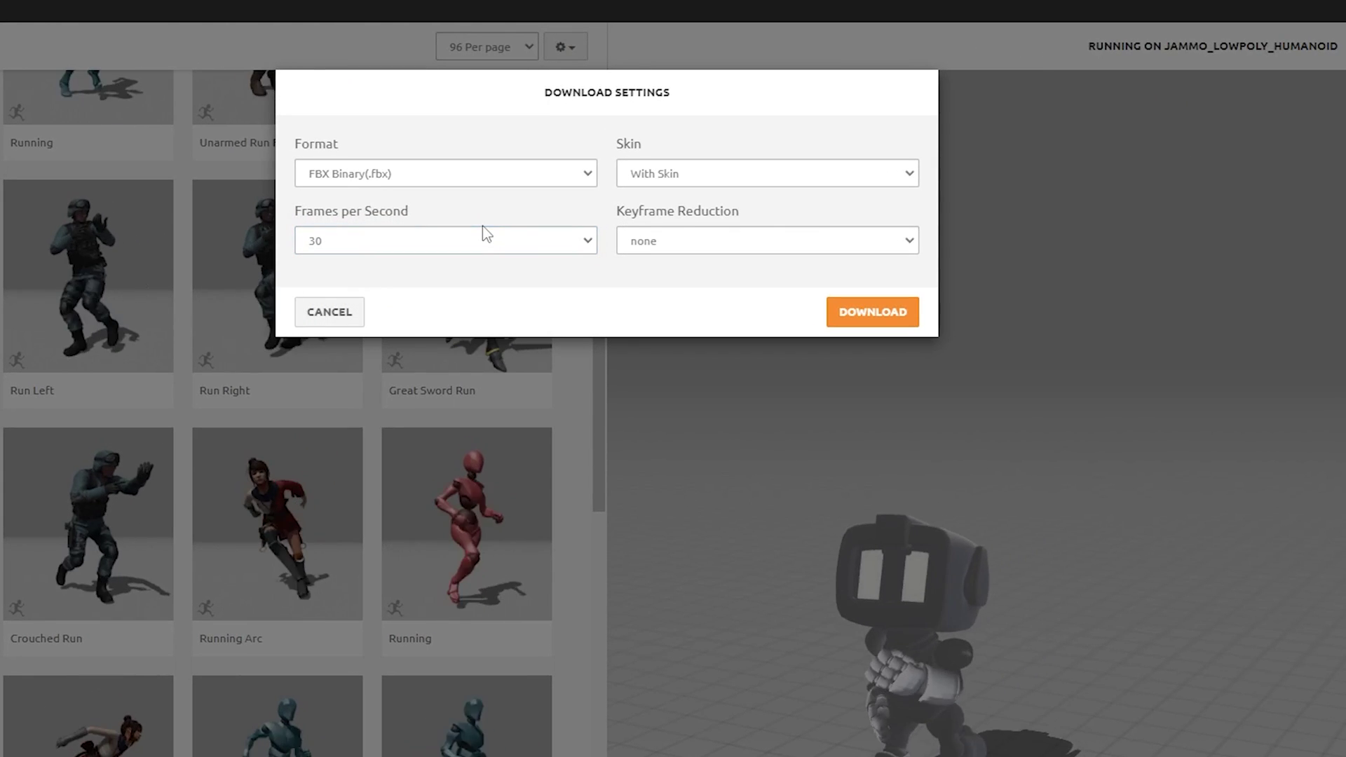
left_click(687, 173)
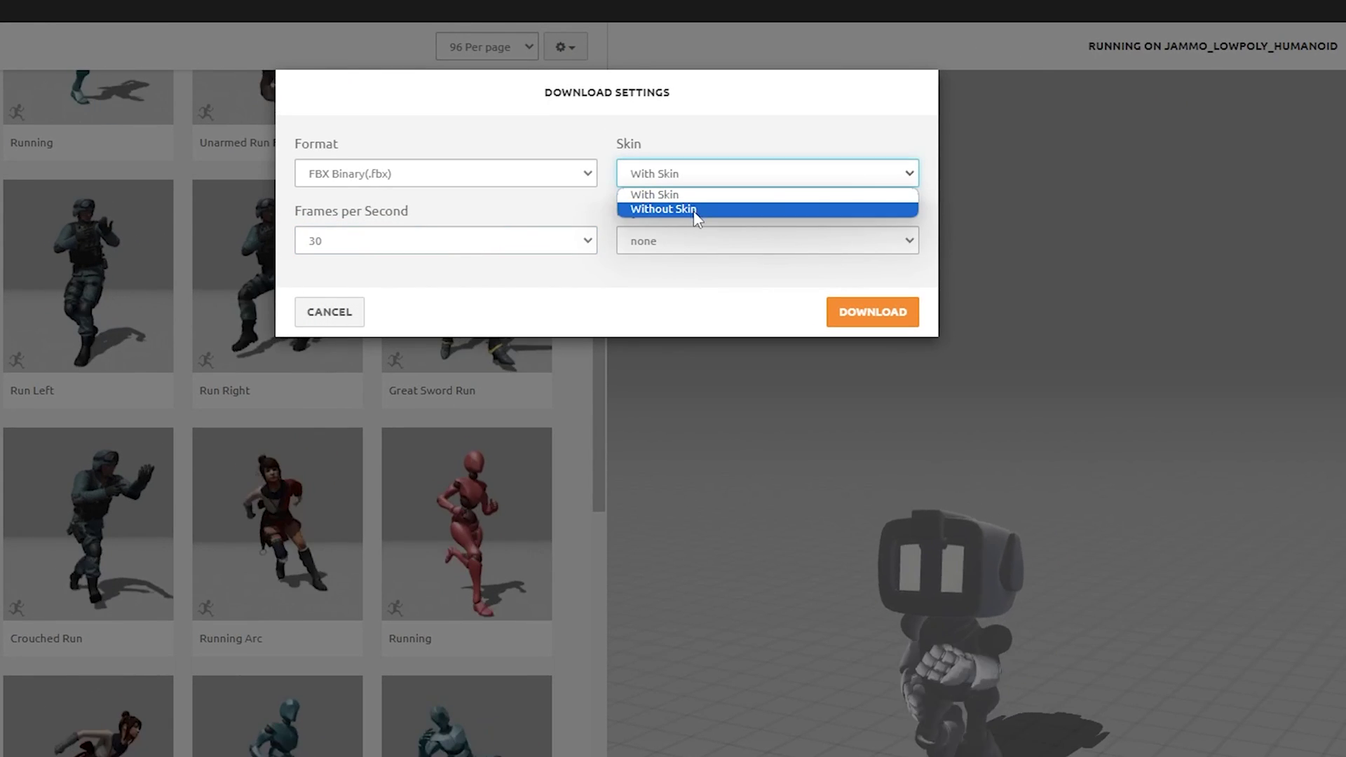
left_click(756, 166)
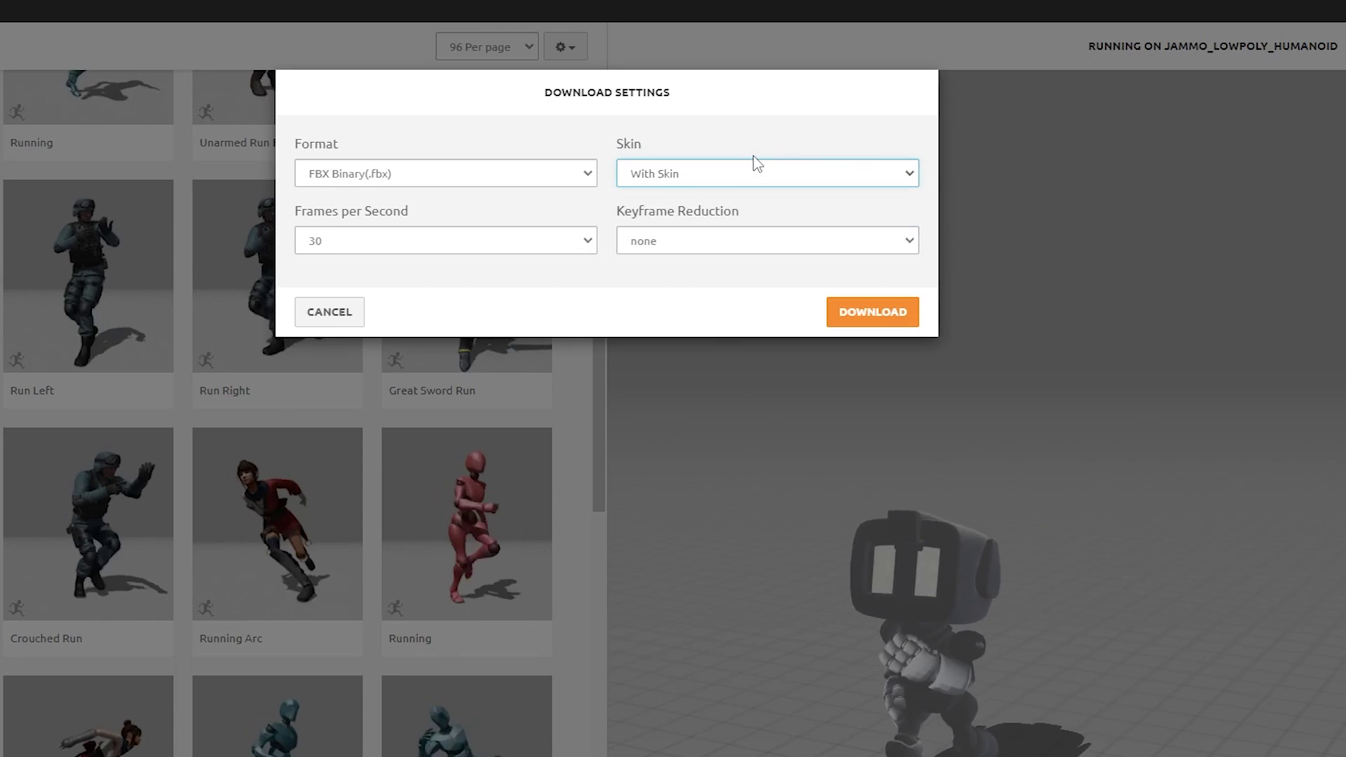
left_click(869, 327)
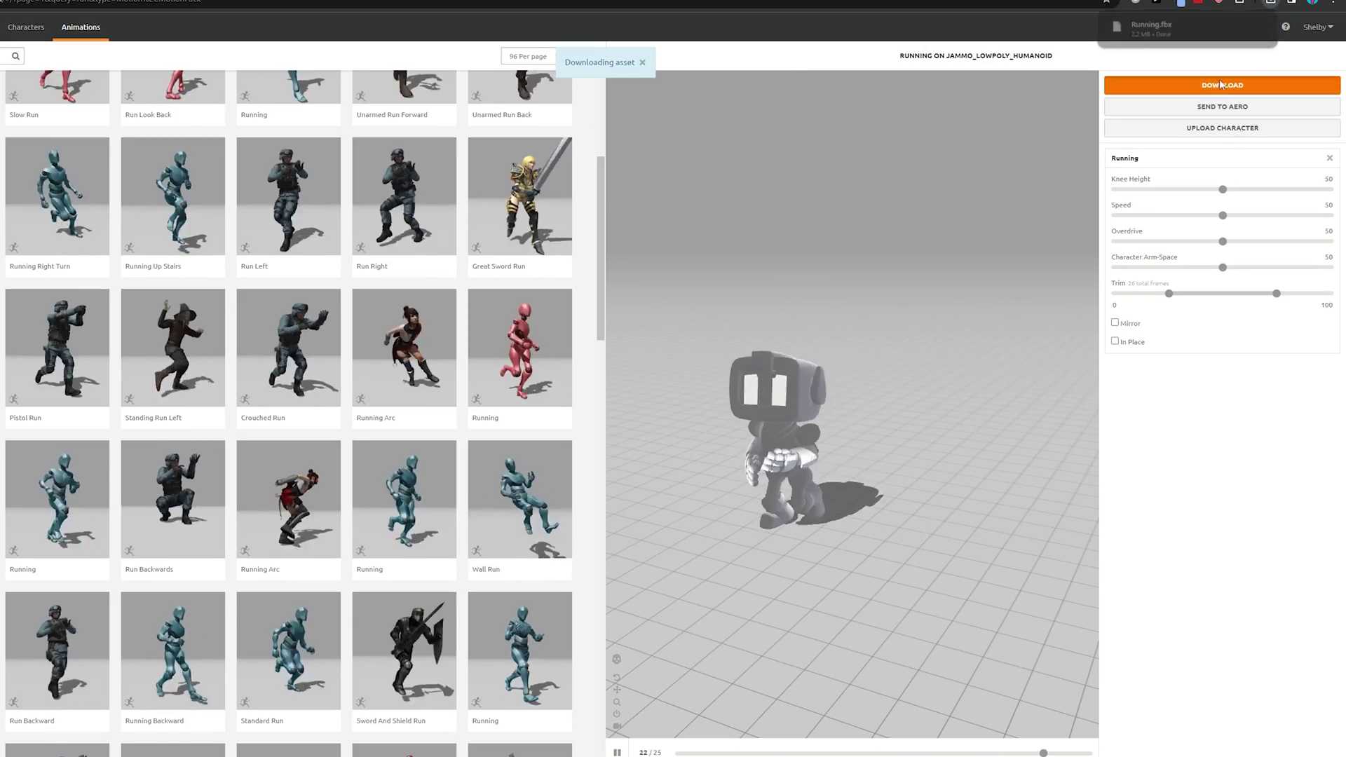
Step: Download the Running animation again, this time Without Skin
left_click(1221, 85)
left_click(721, 133)
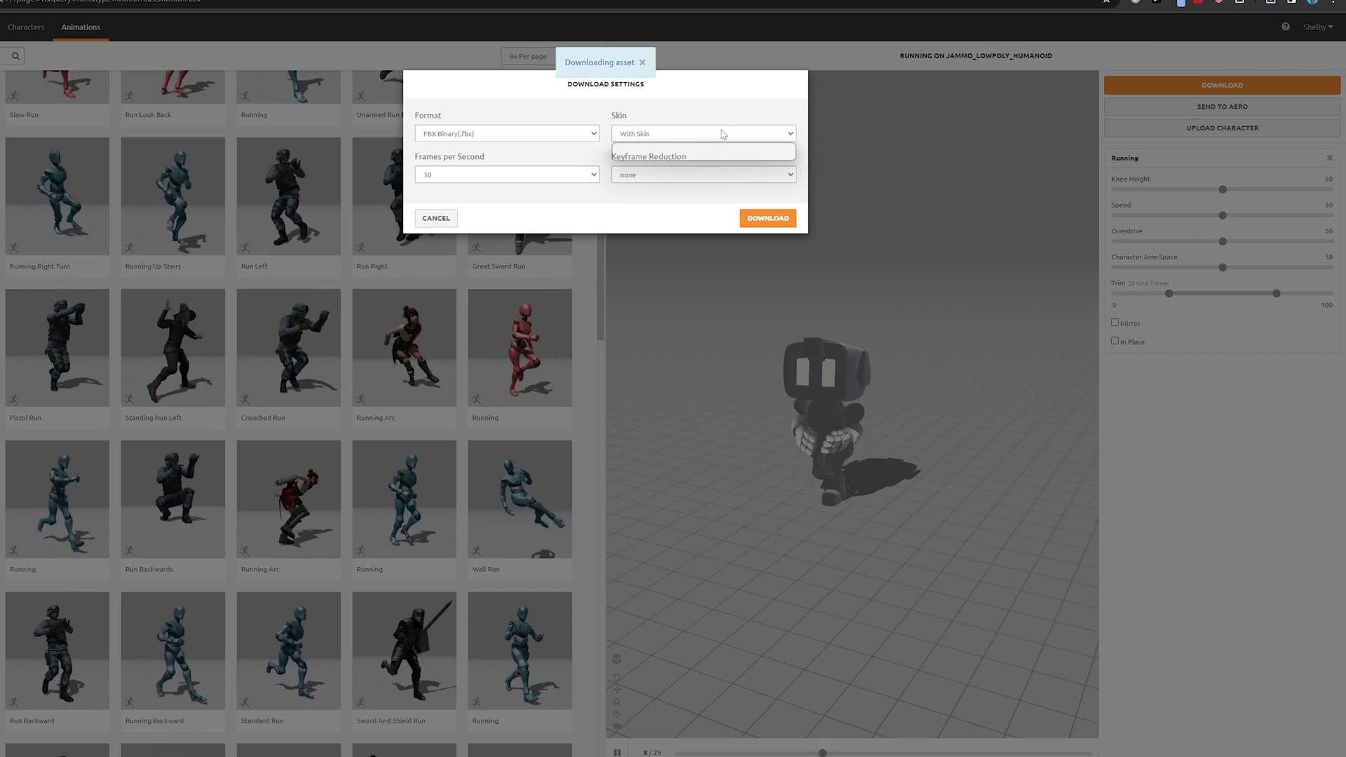
left_click(679, 157)
left_click(767, 218)
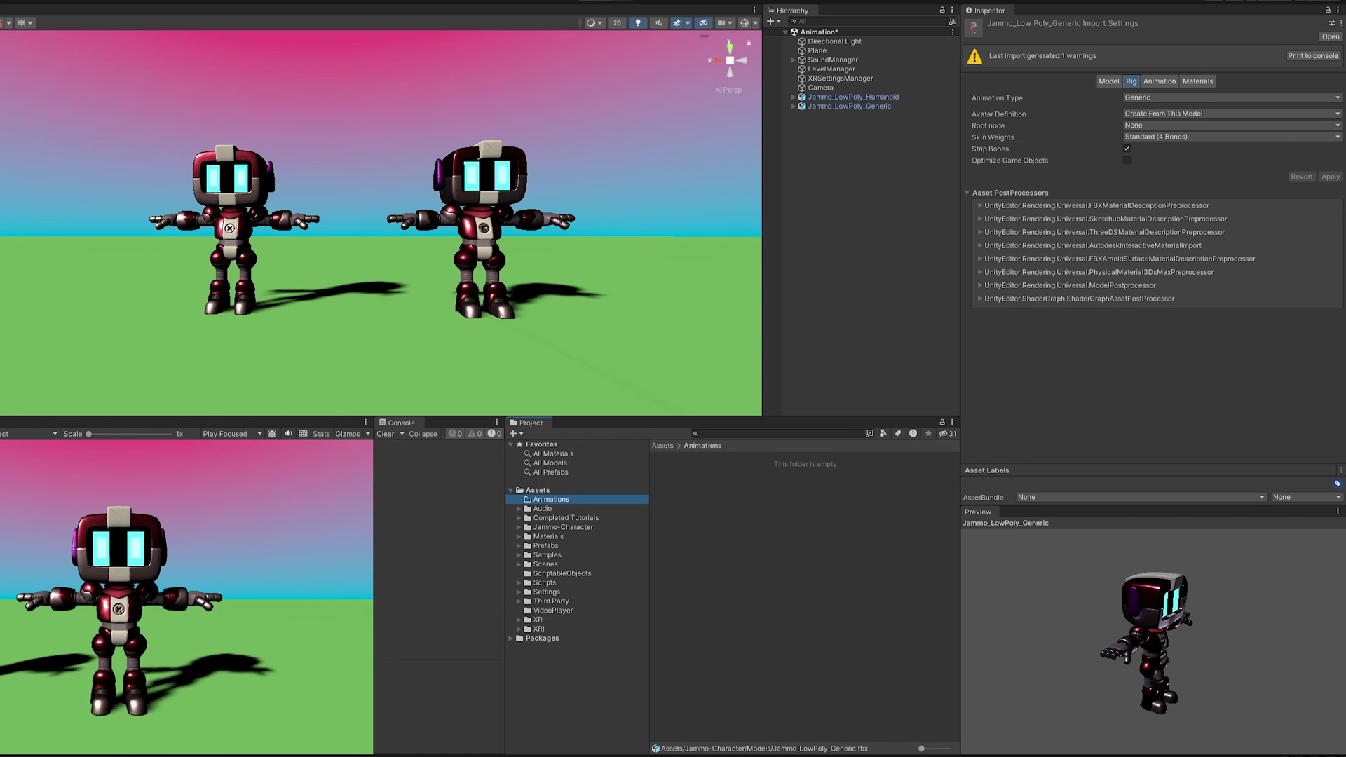
Step: Import both FBX files into Assets/Animations as Running_WithoutSkin and Running_WithSkin
left_click_drag(647, 642, 754, 498)
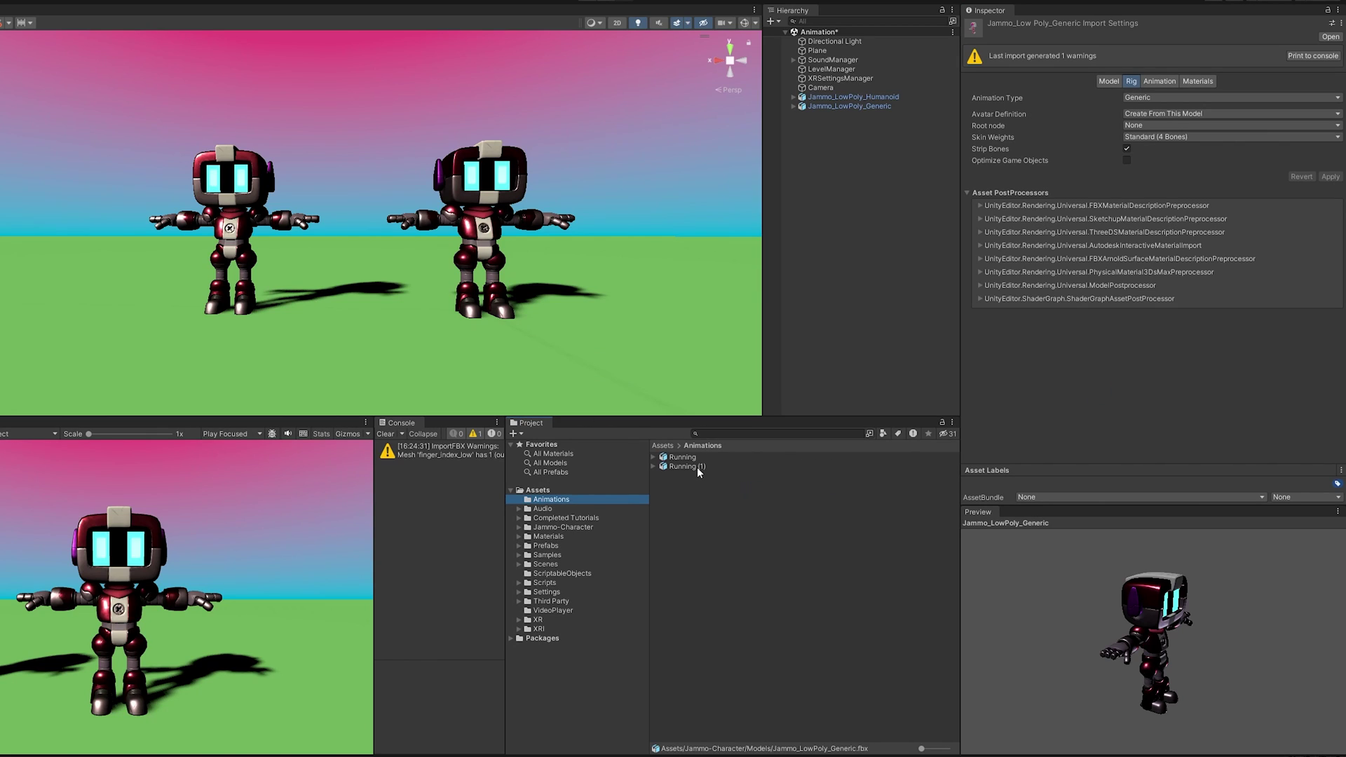
left_click(696, 467)
left_click(700, 467)
double_click(731, 465)
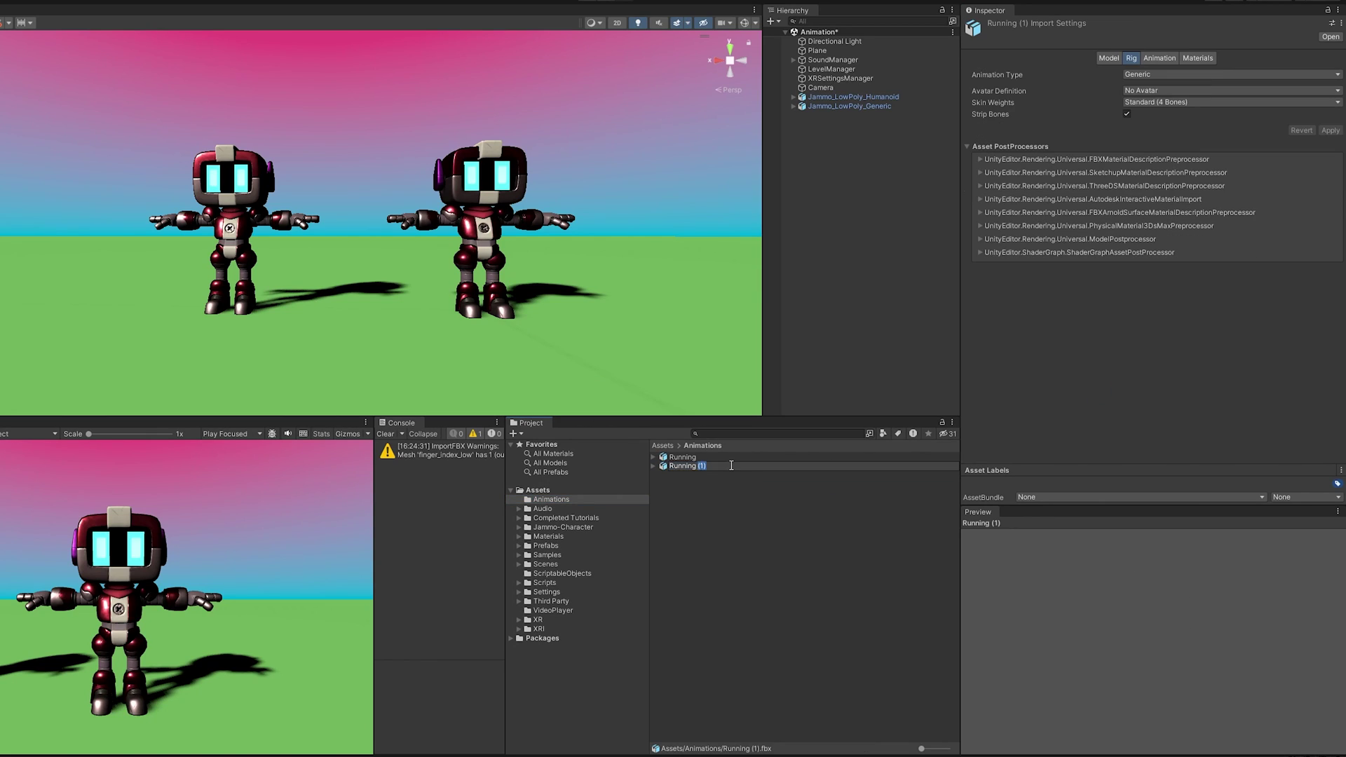
key("Return")
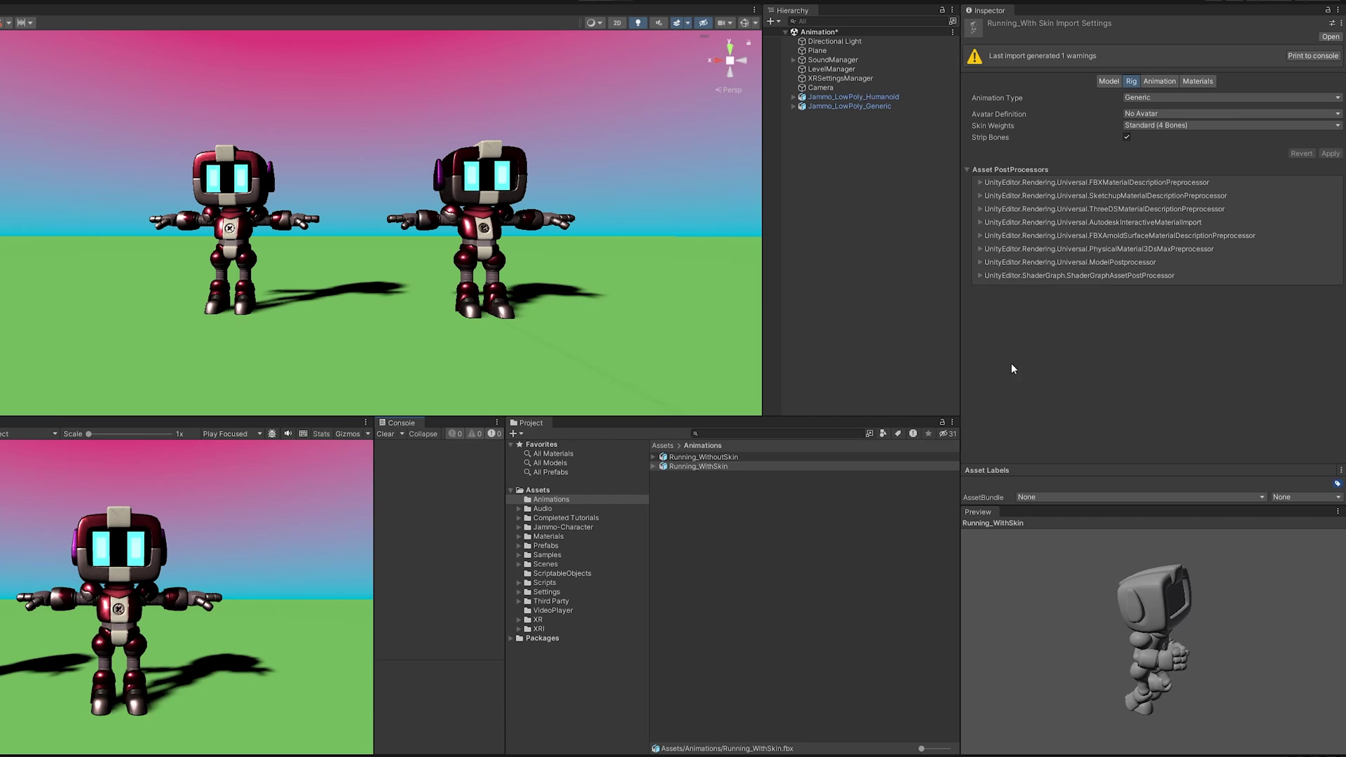
Step: Expand both Running files to inspect their mesh parts and mixamo.com clips
left_click(654, 459)
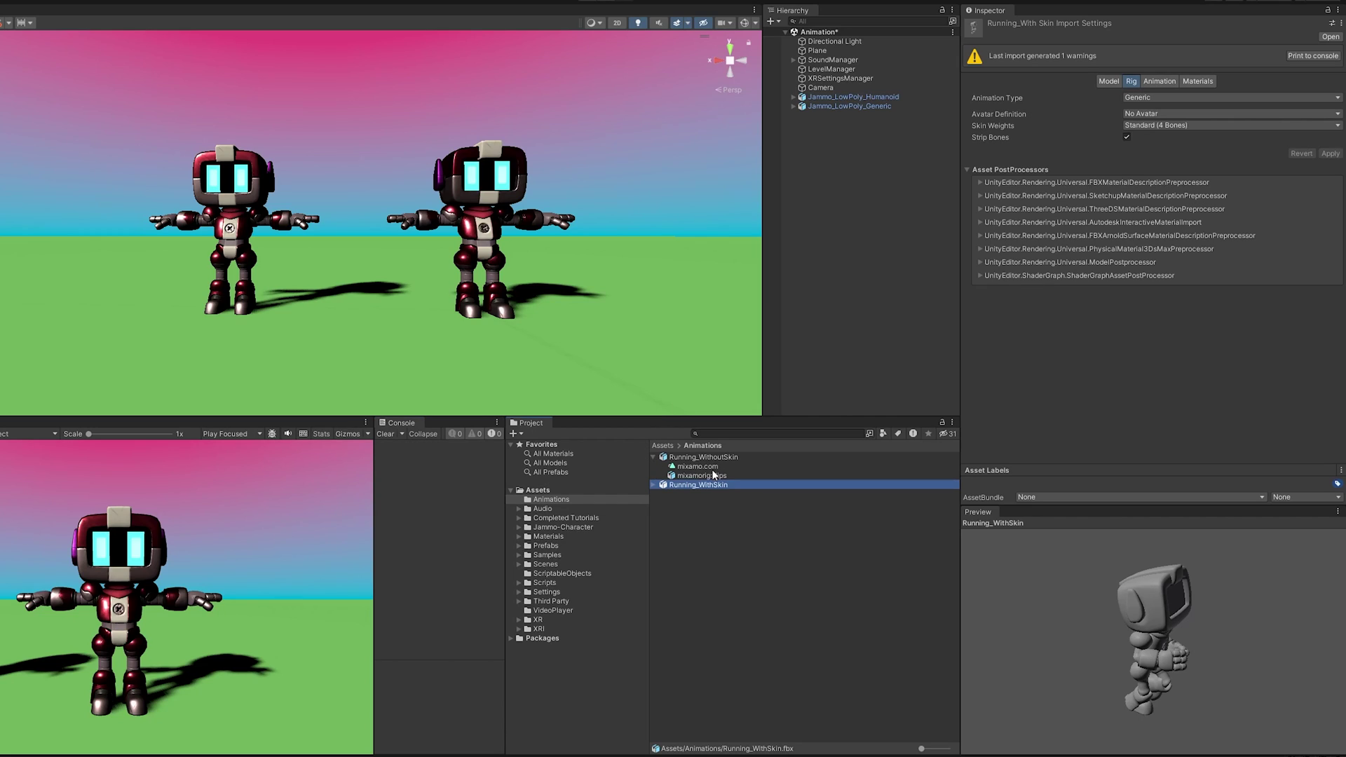
left_click(654, 485)
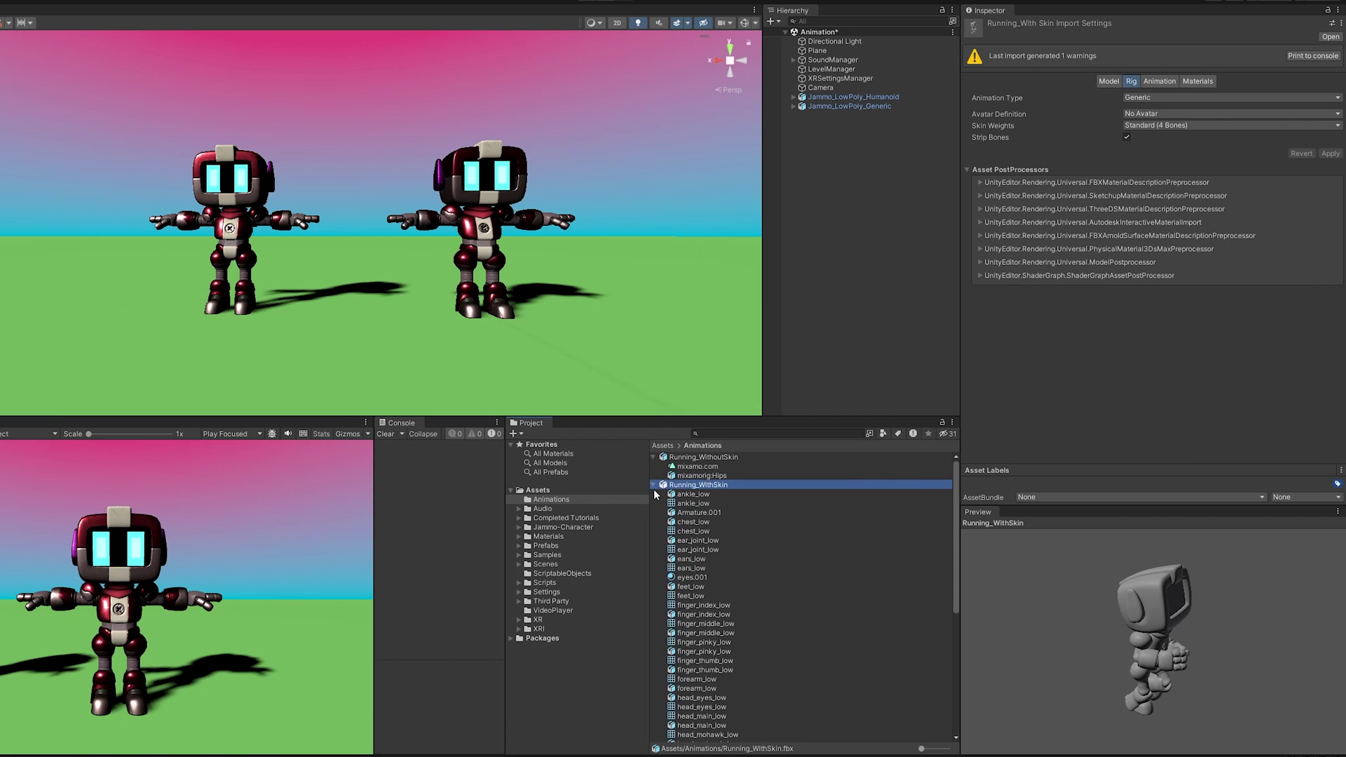
key("Down")
key("Down")
key("Down")
key("Down")
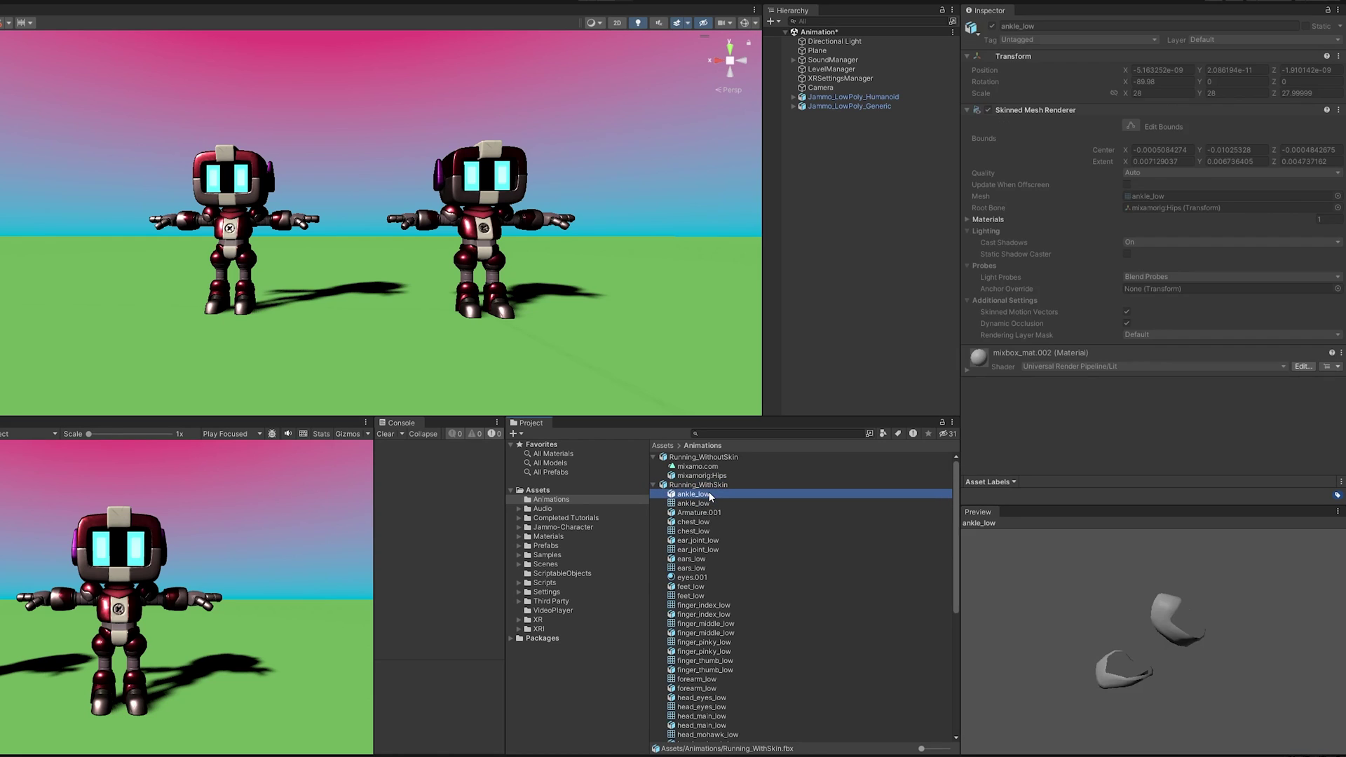
key("Down")
key("Down")
key("Down")
key("Down")
key("Down")
key("Down")
key("Down")
key("Down")
key("Down")
key("Down")
key("Down")
key("Down")
key("Down")
key("Down")
key("Down")
key("Down")
key("Down")
key("Down")
key("Down")
key("Down")
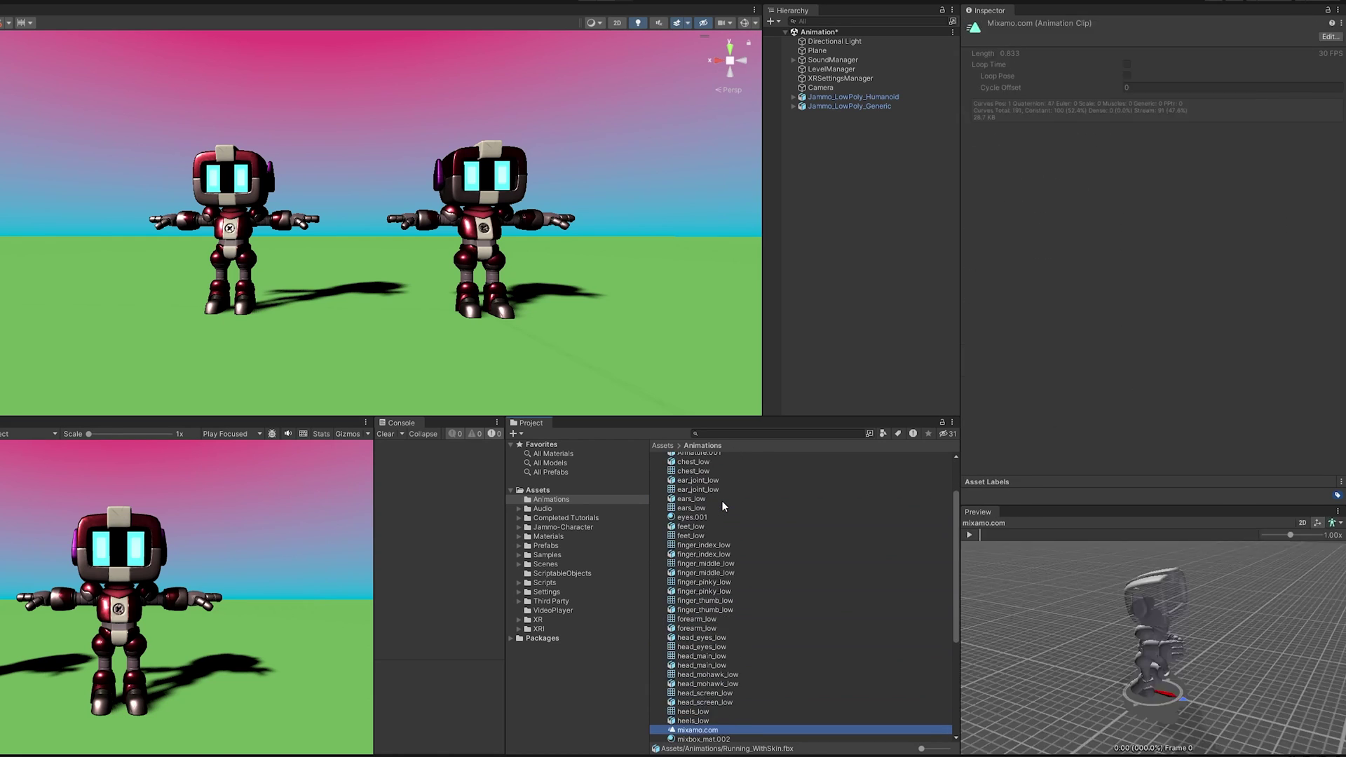
scroll(873, 609, "up", 5)
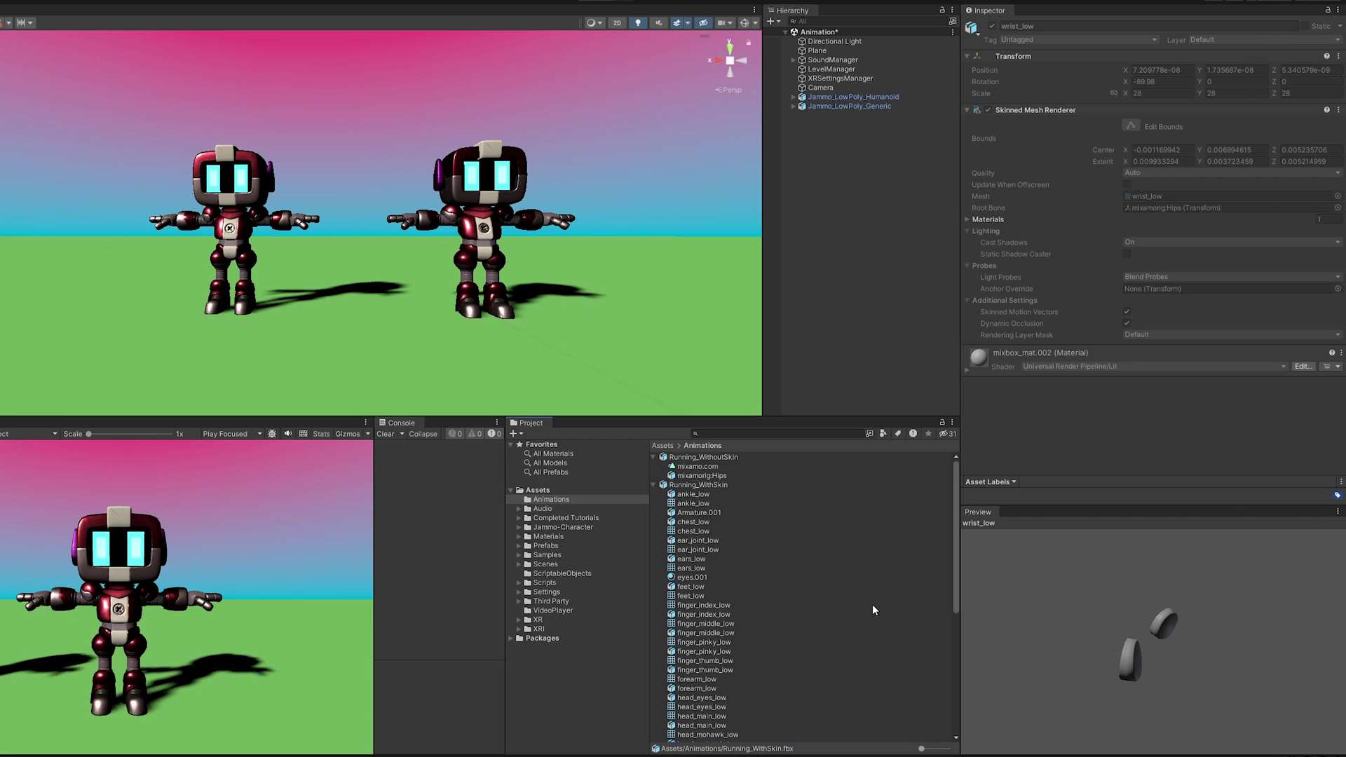
Step: Set Running_WithoutSkin's rig Animation Type to Humanoid
left_click(654, 485)
left_click(708, 465)
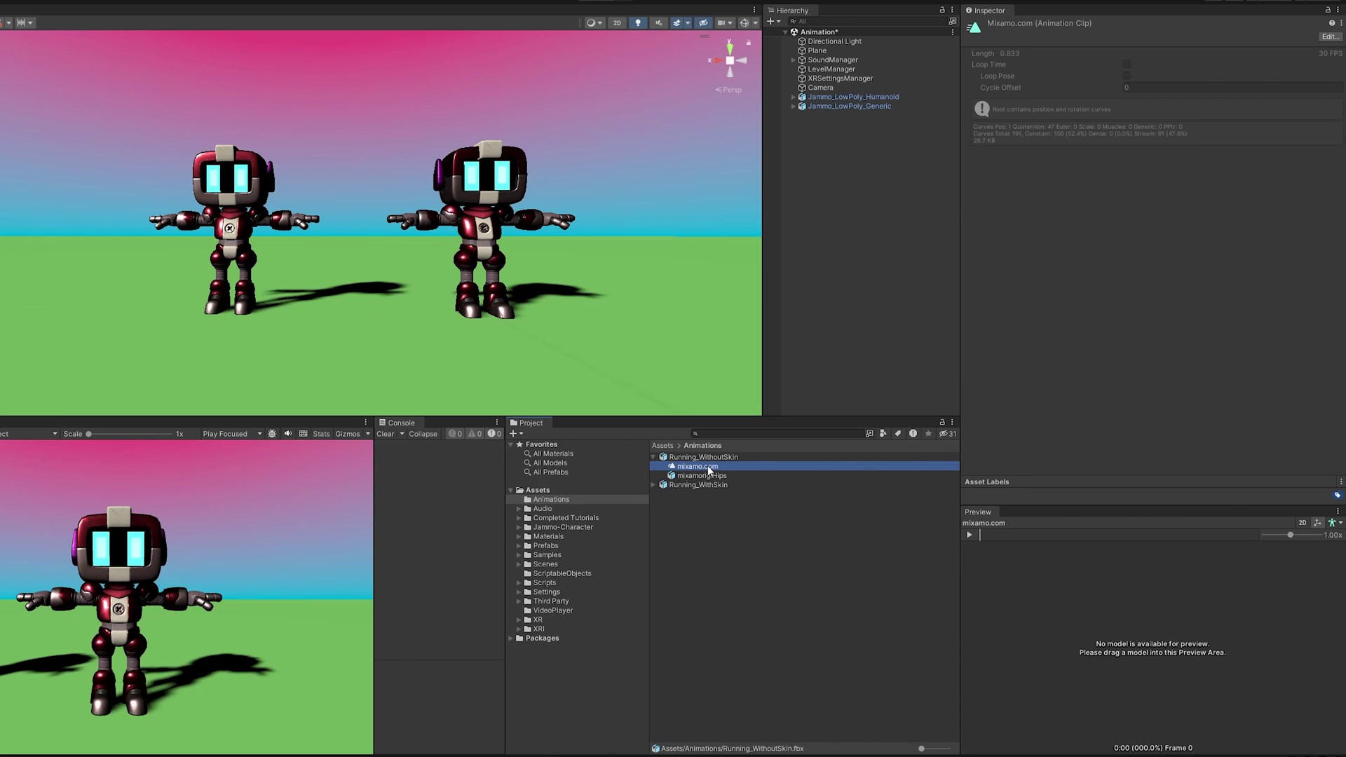
left_click(715, 458)
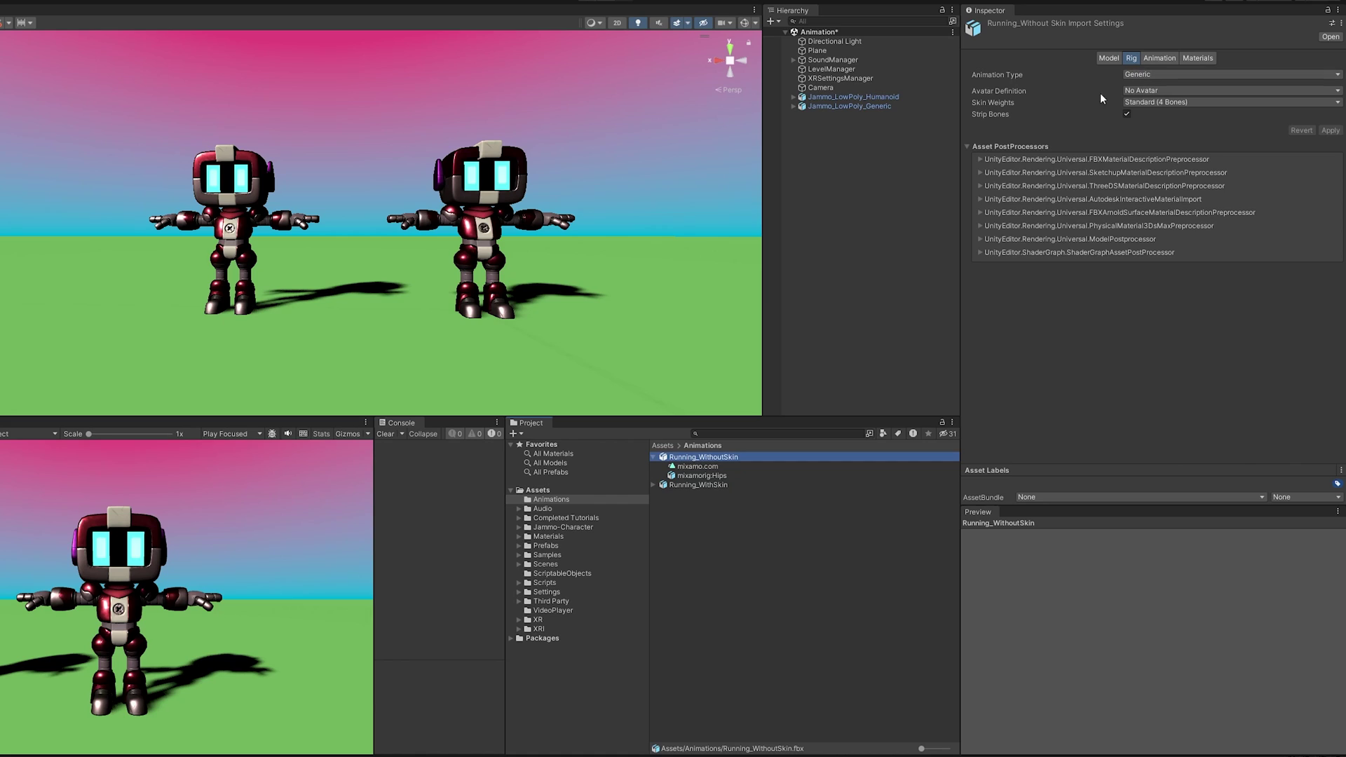
left_click(1161, 74)
left_click(1165, 126)
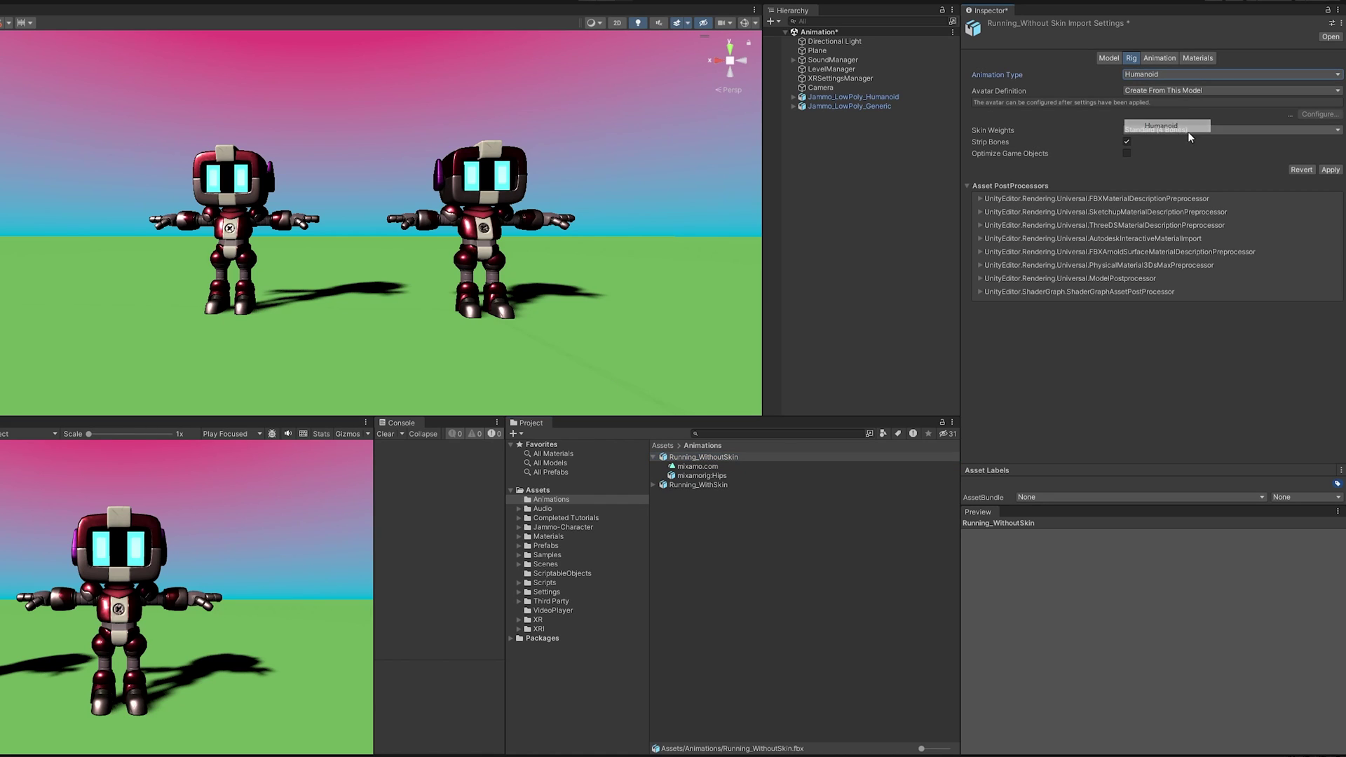
Step: Apply the Humanoid rig and play the running clip in the Animation preview
left_click(1329, 169)
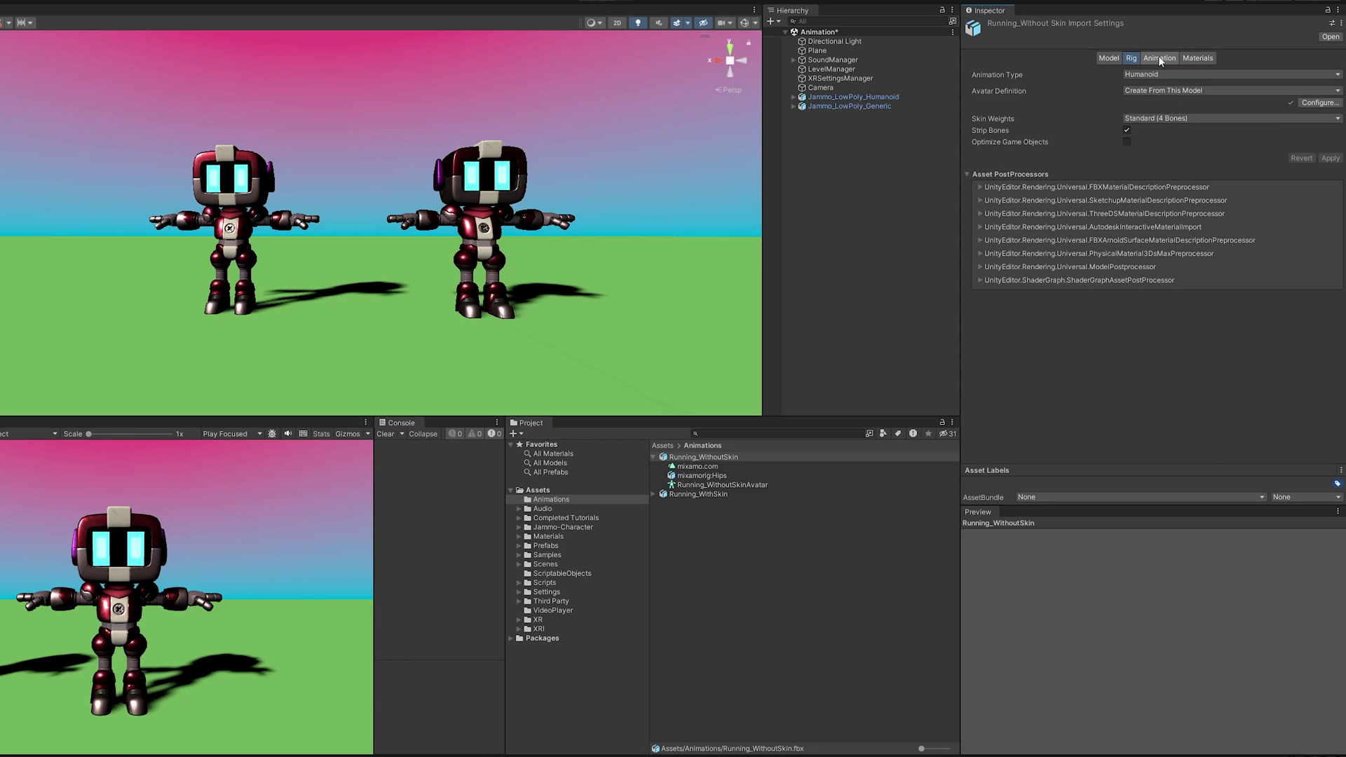
left_click(1158, 58)
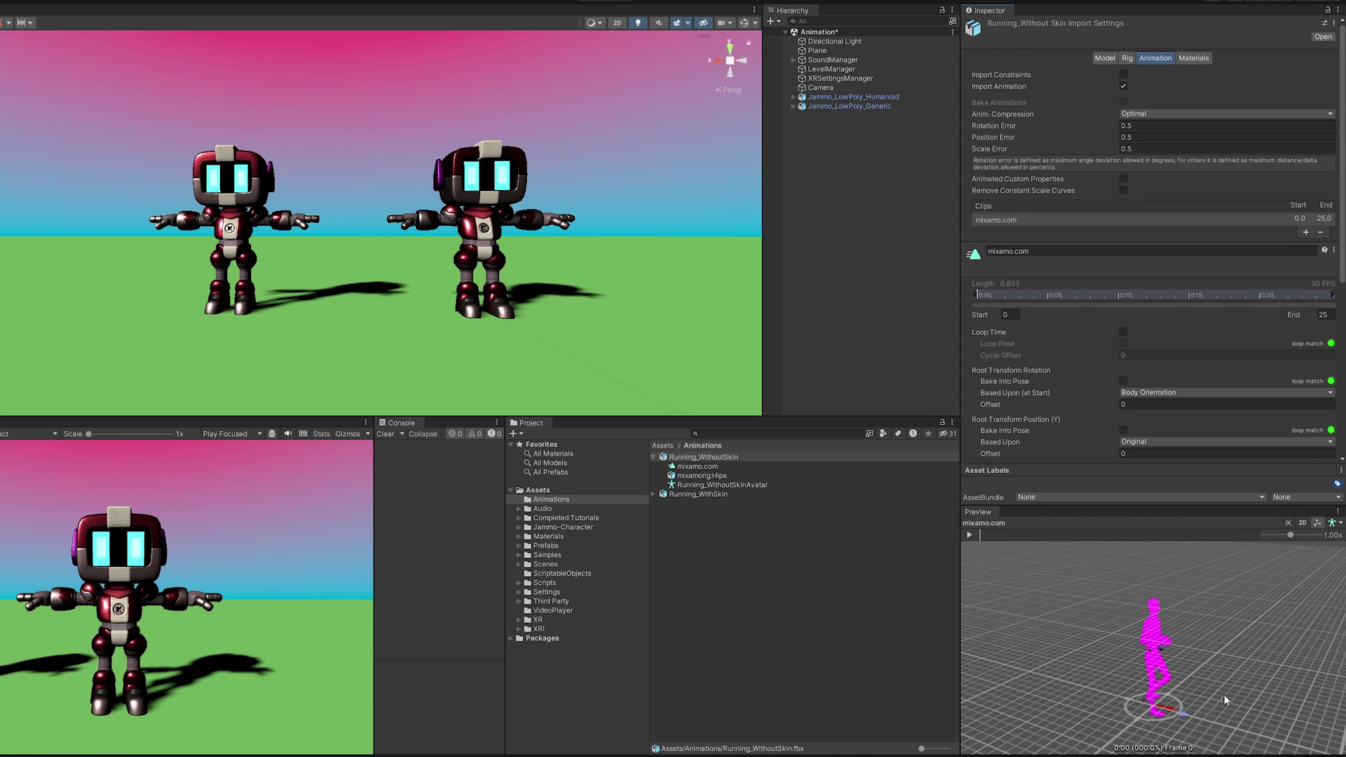
left_click_drag(1225, 699, 999, 582)
left_click(974, 535)
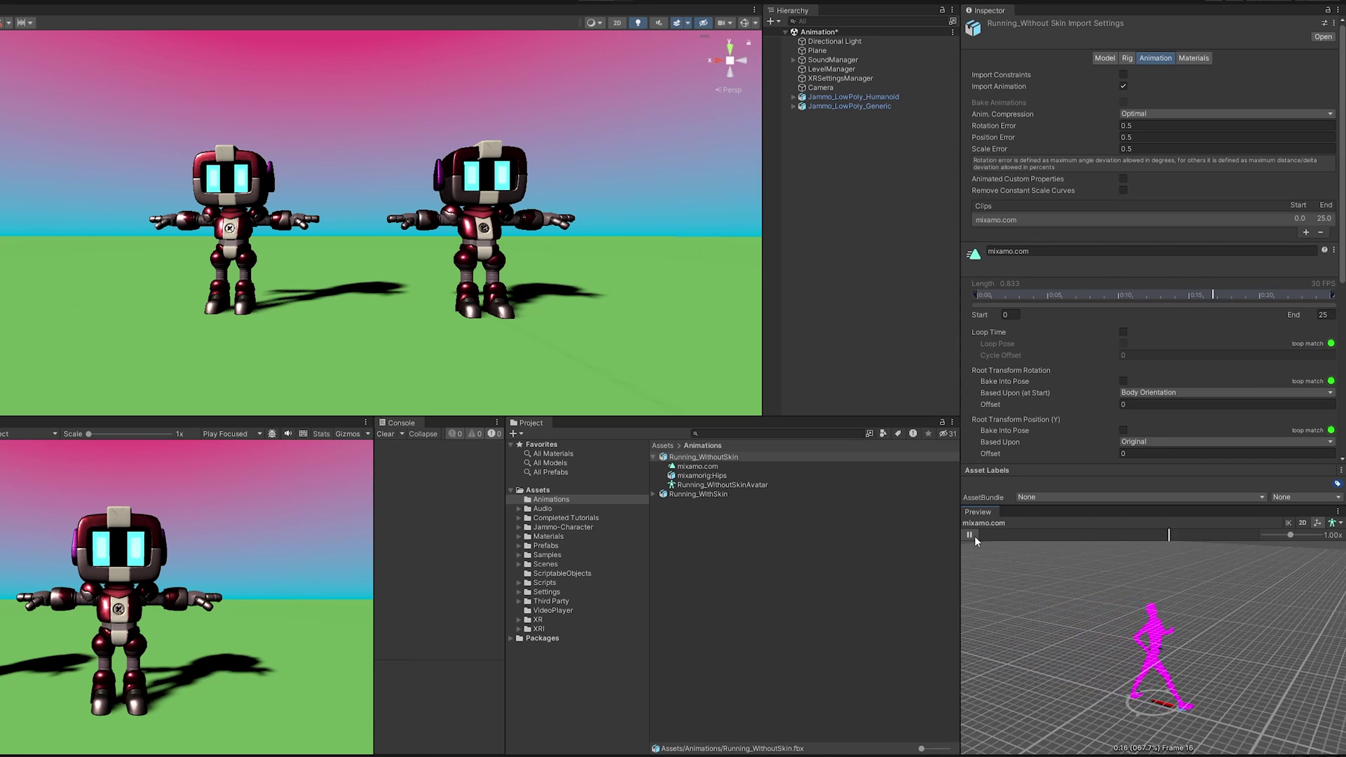
left_click(970, 535)
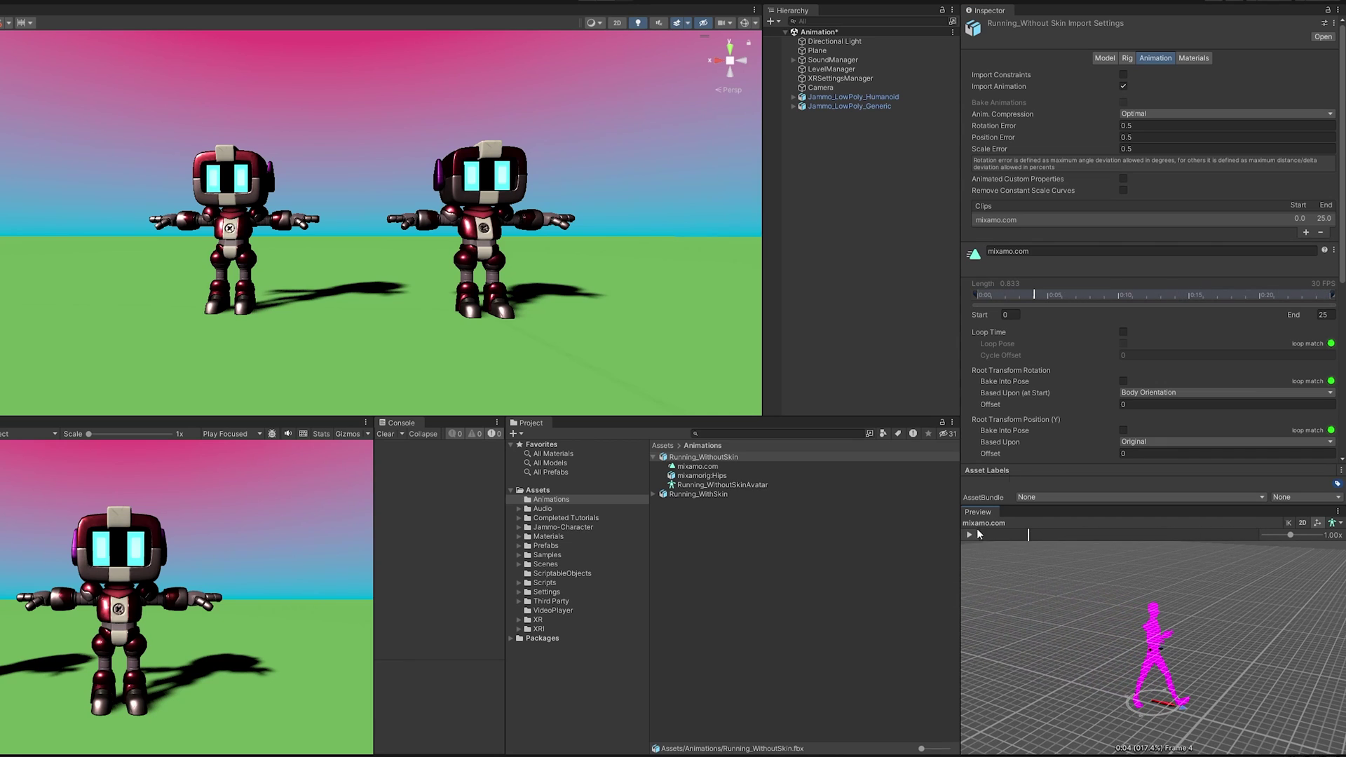
Step: Rename the clip Running_NoSkin, enable Loop Time and root Bake Into Pose, and apply
left_click(1033, 251)
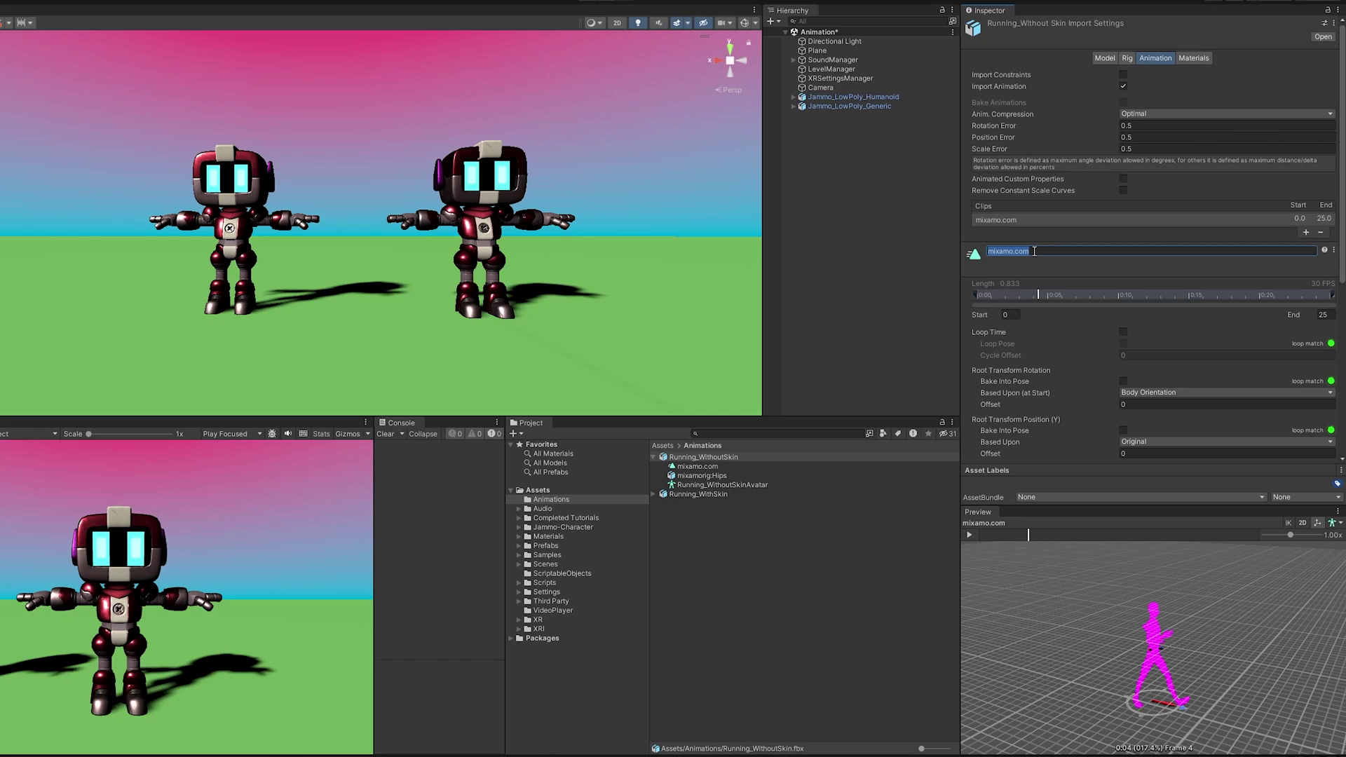
type("Running_NoSkin")
key("Return")
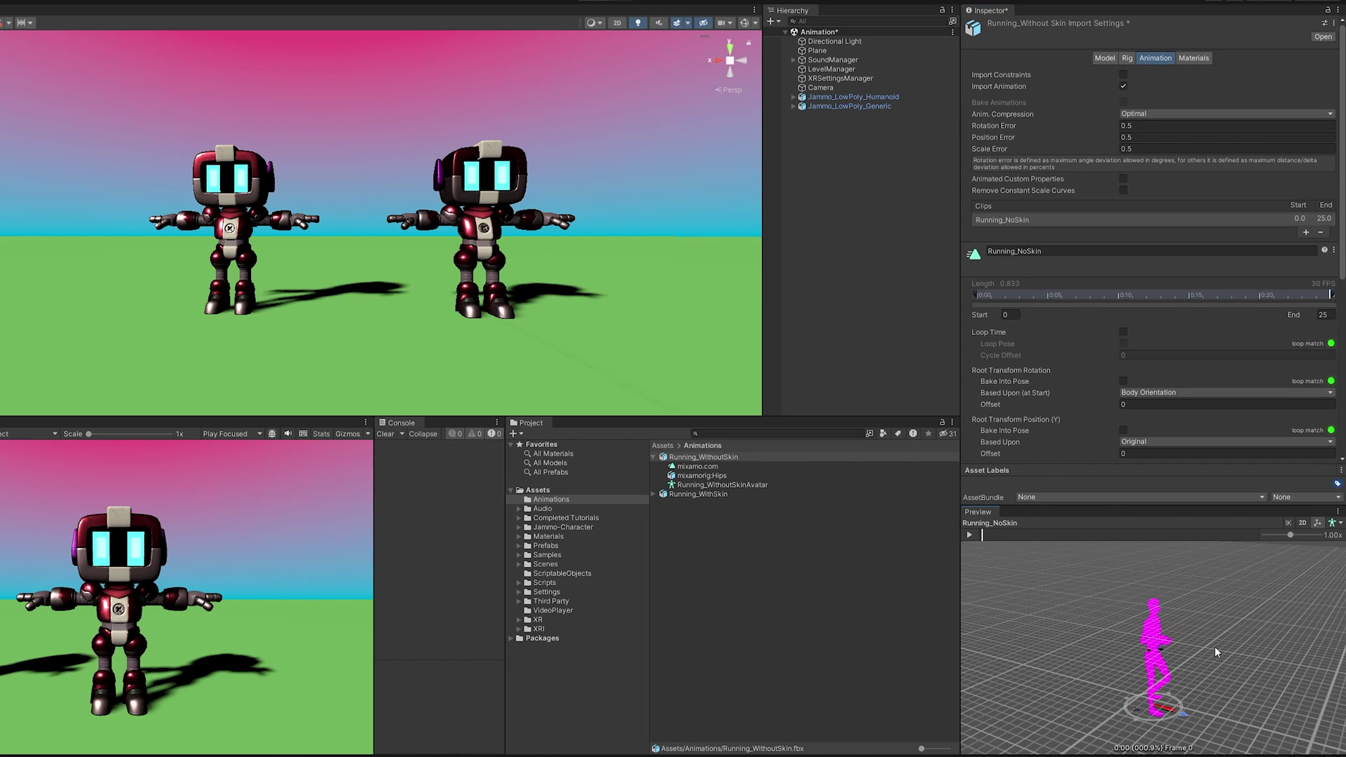
left_click(1123, 333)
scroll(1120, 365, "down", 3)
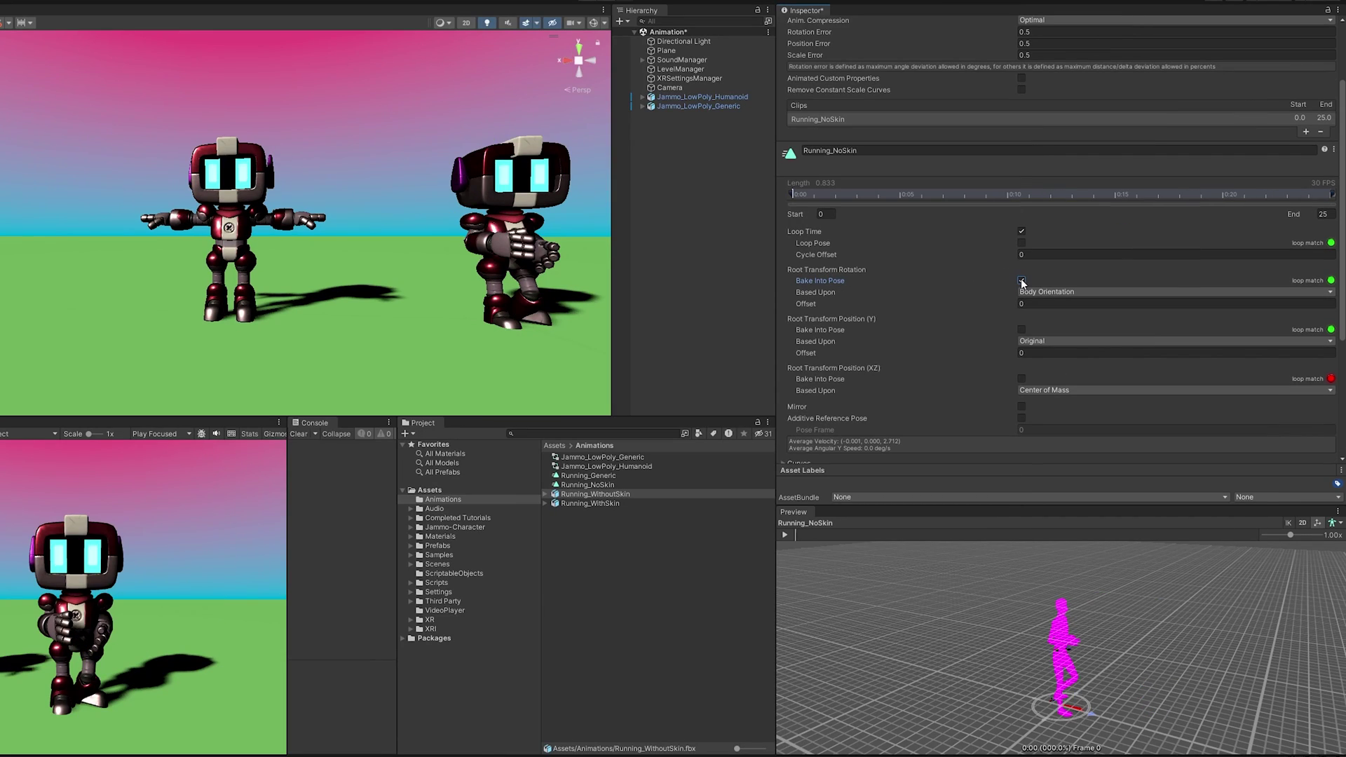
left_click(1021, 329)
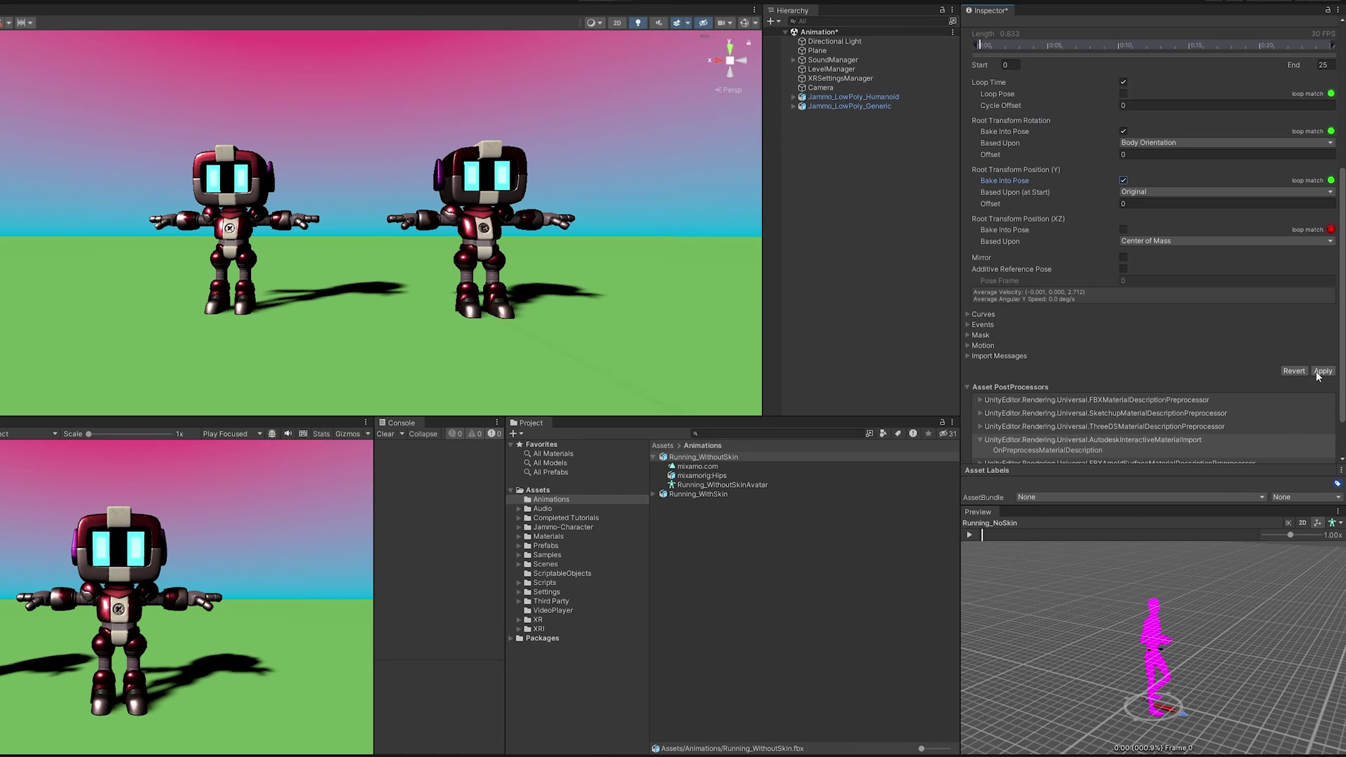
left_click(1317, 369)
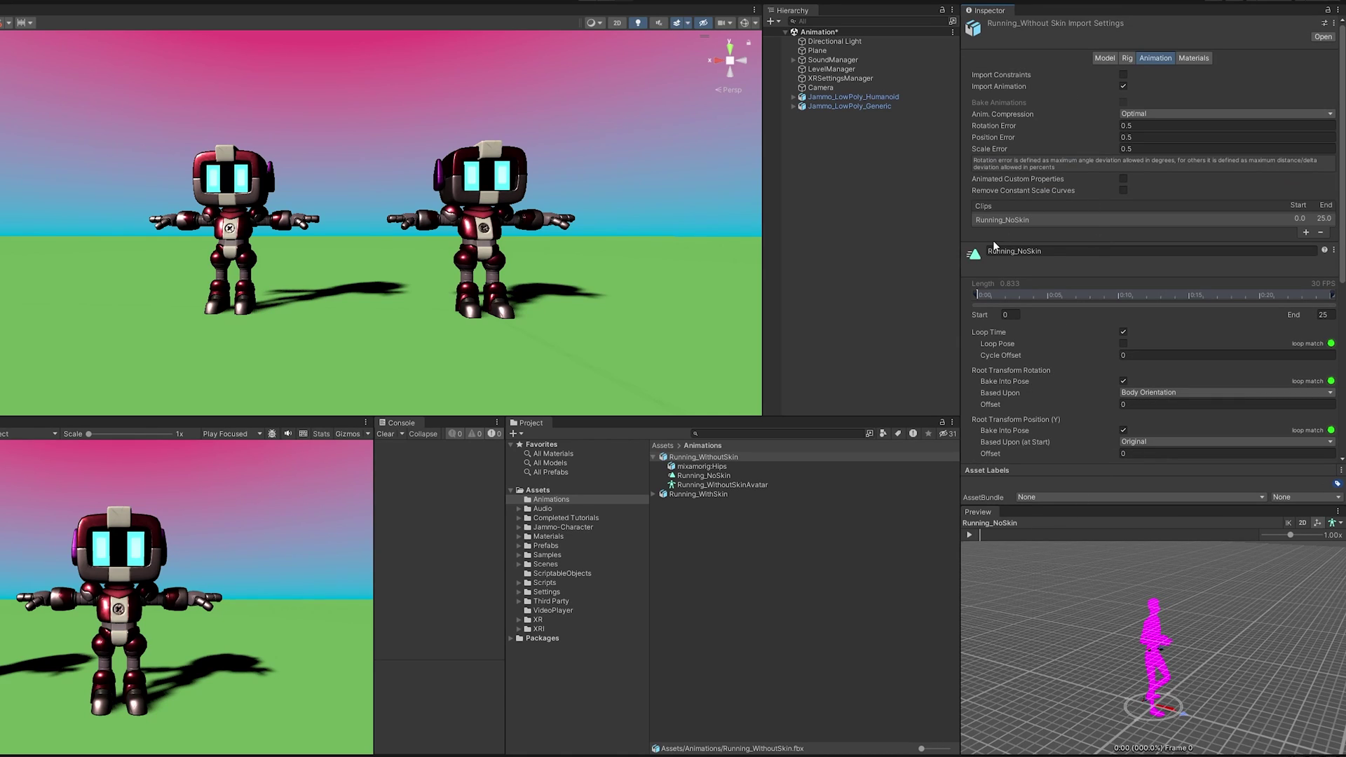
Step: Duplicate Running_NoSkin as a standalone clip and assign it to Jammo_LowPoly_Humanoid
left_click(702, 476)
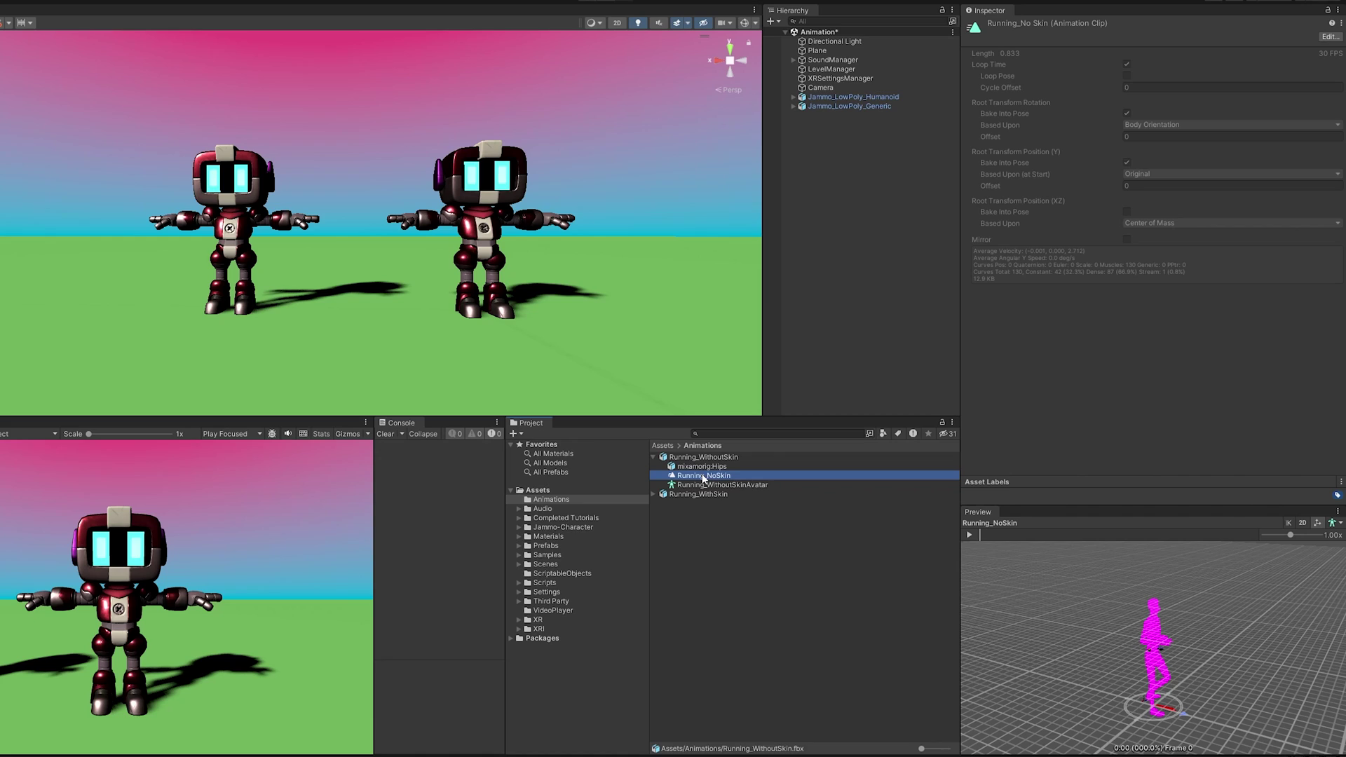
key("ctrl+d")
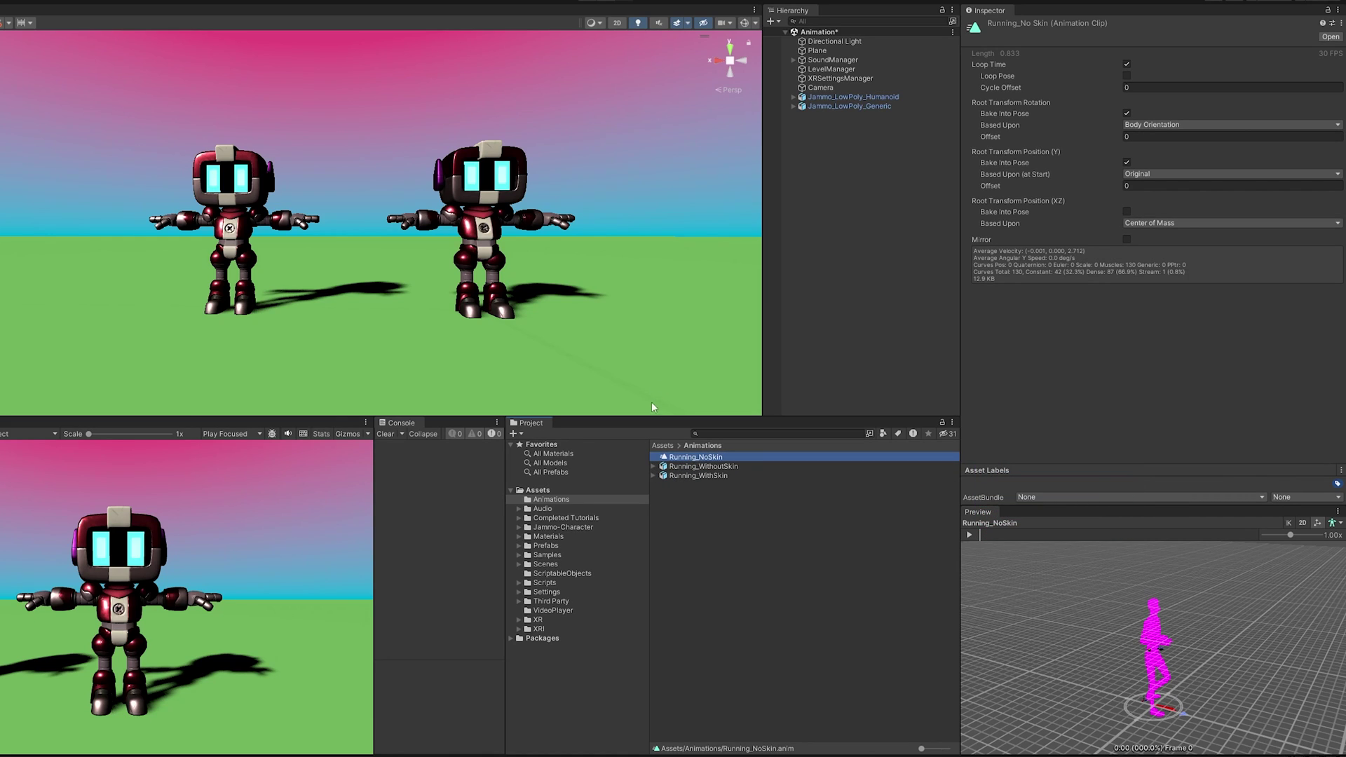
left_click(860, 97)
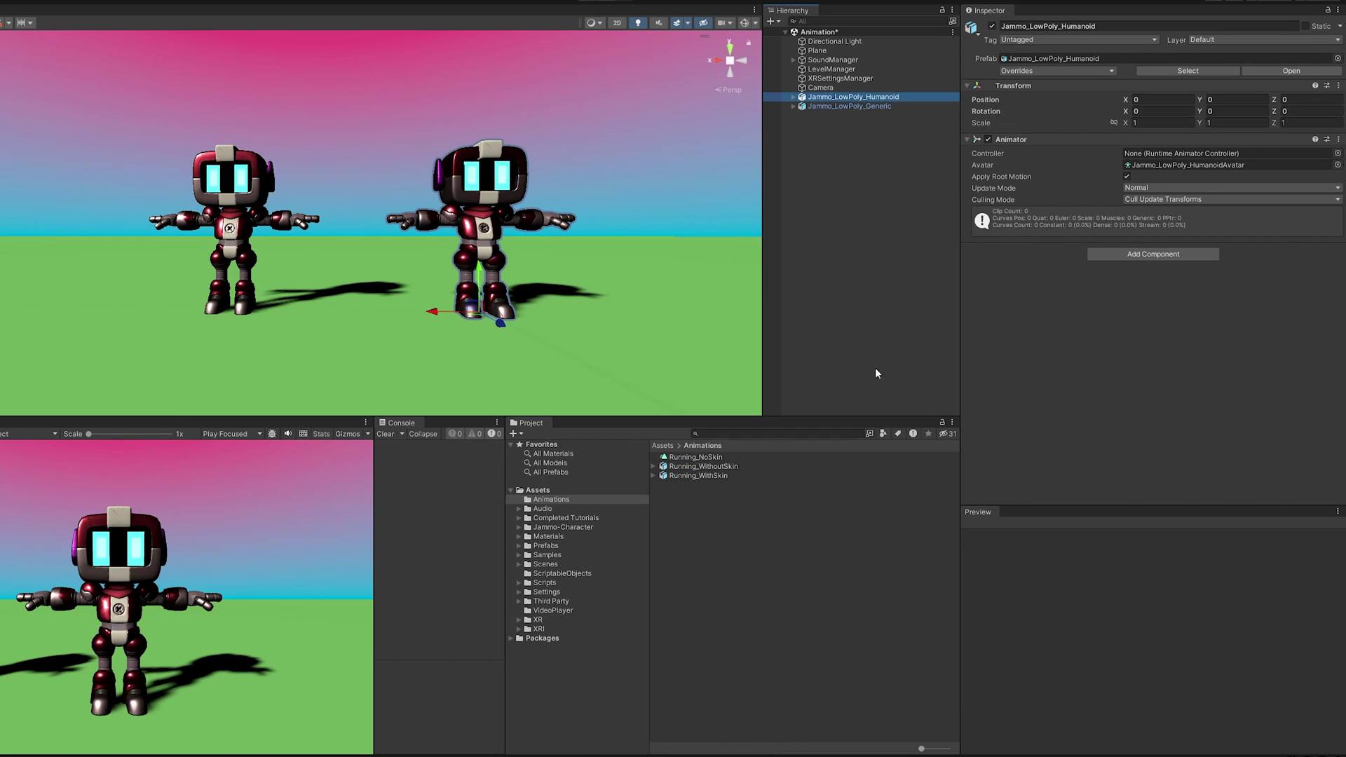
left_click_drag(702, 460, 796, 97)
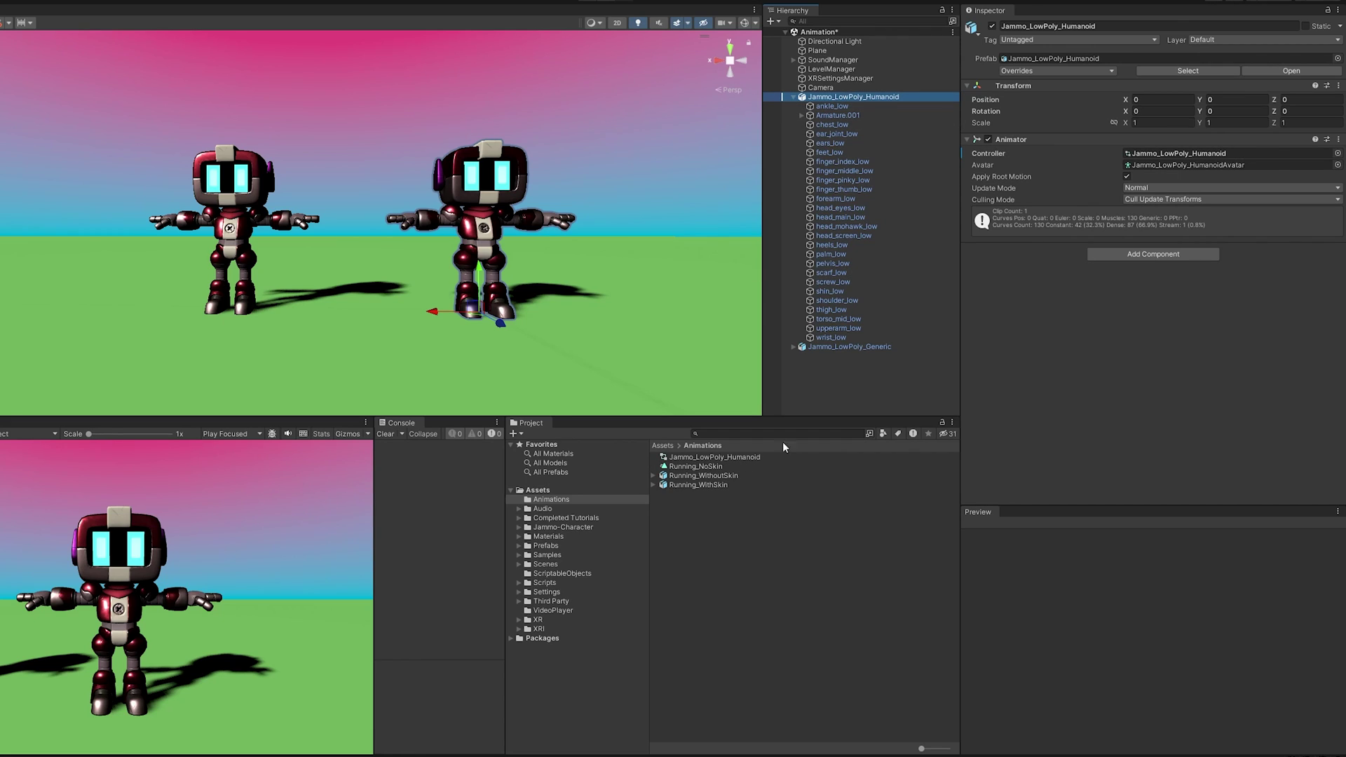
Step: Open the Humanoid robot's controller and play Running_NoSkin on Jammo_LowPoly_Humanoid in the scene
double_click(703, 456)
left_click_drag(329, 42, 375, 99)
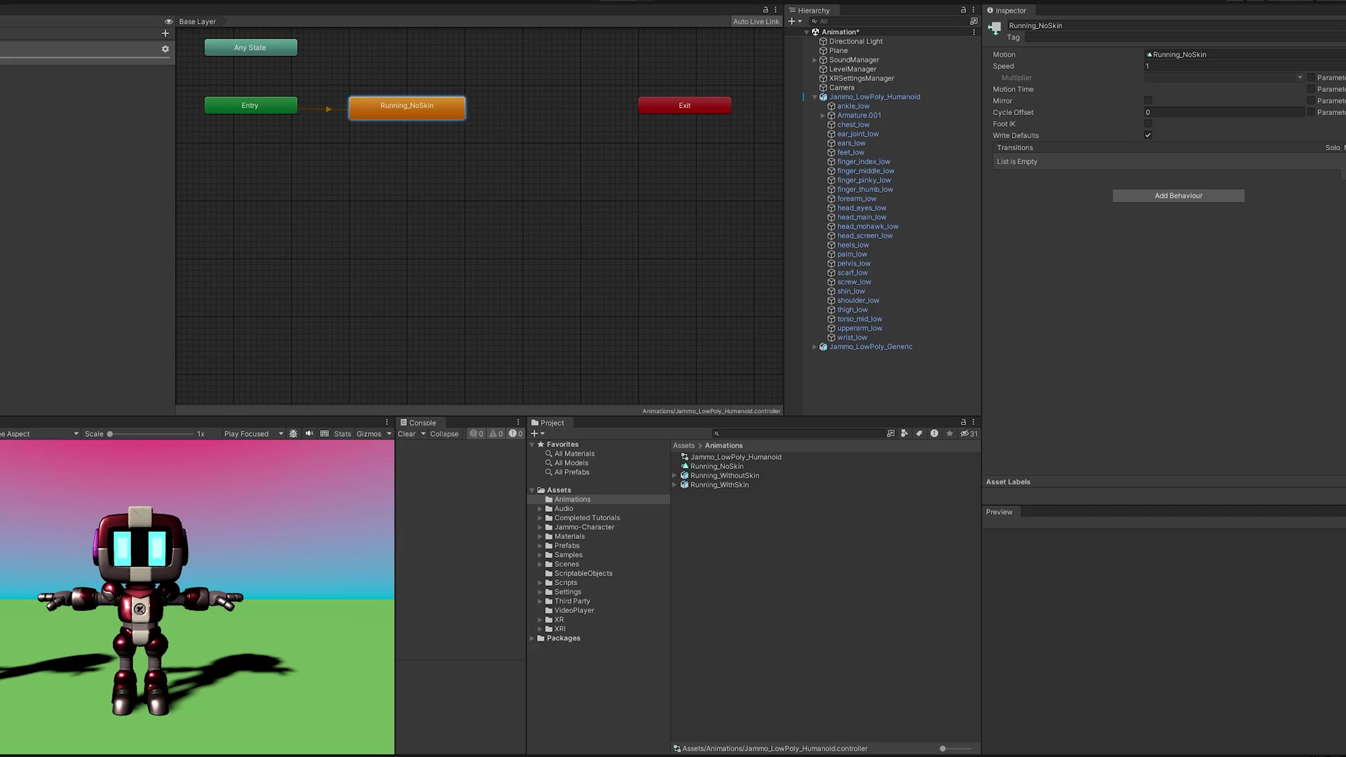
left_click(74, 423)
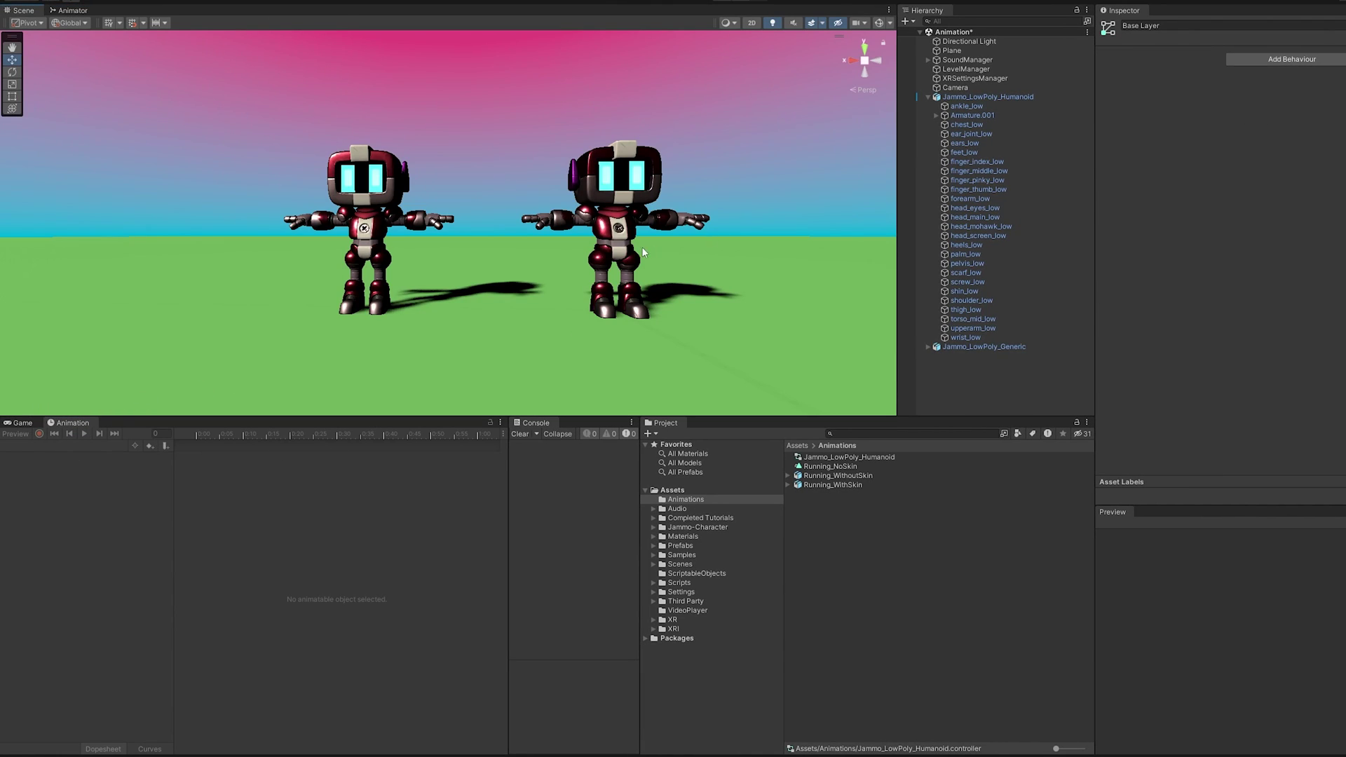
left_click(985, 97)
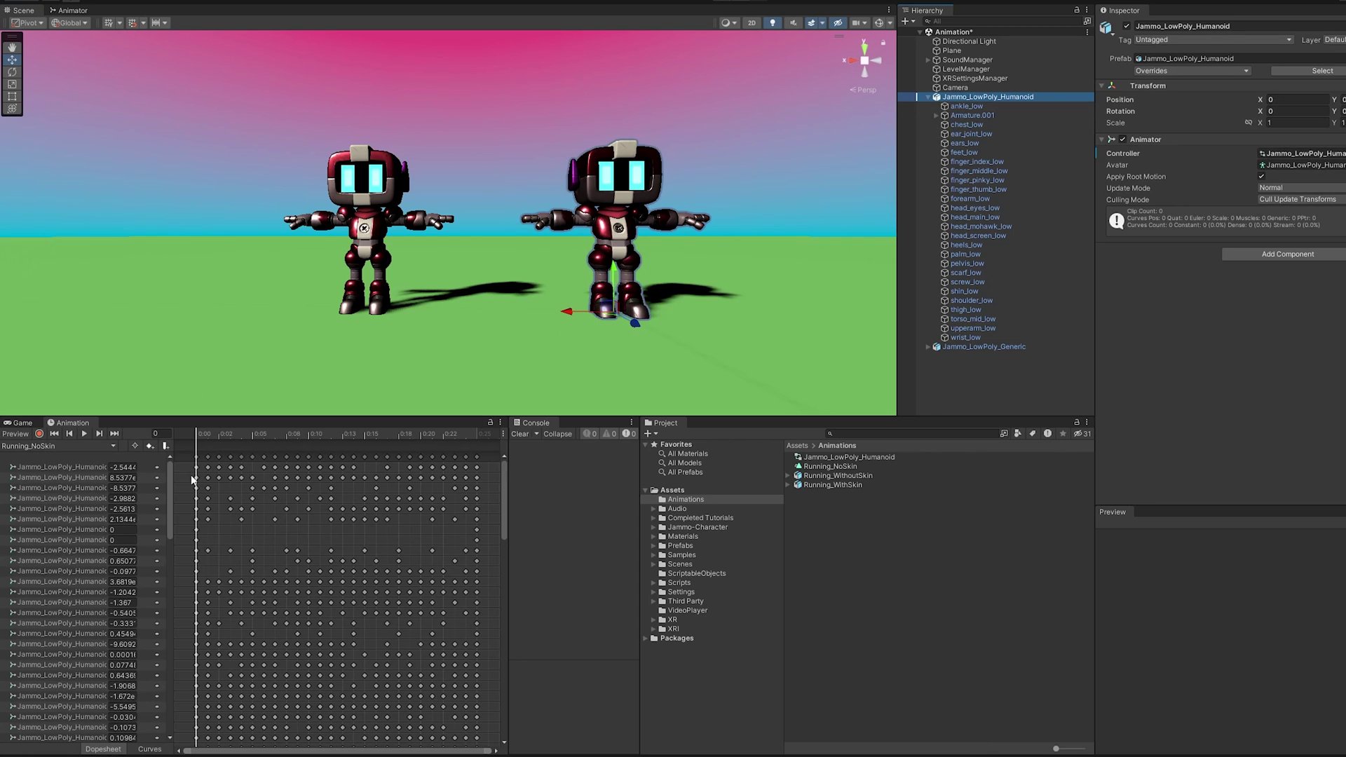
left_click(84, 431)
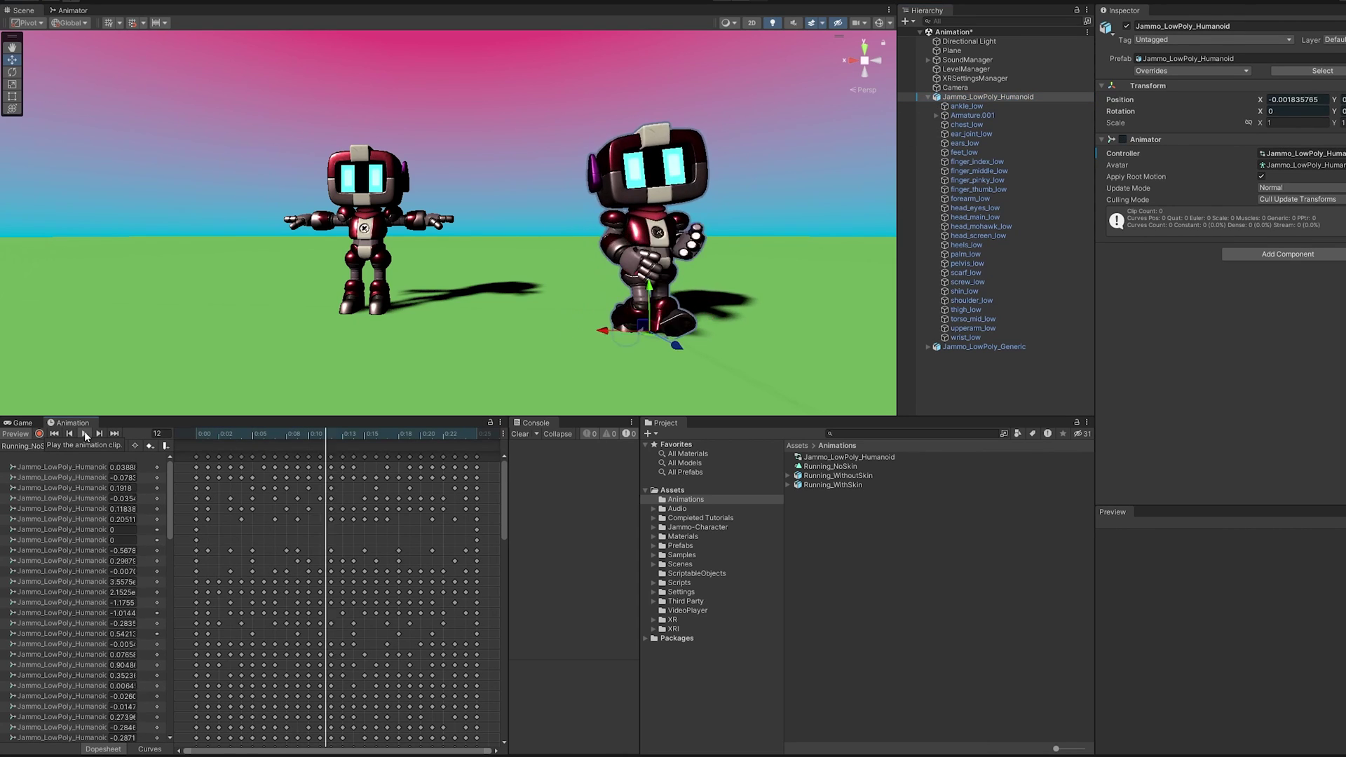
left_click_drag(765, 357, 693, 339, "alt")
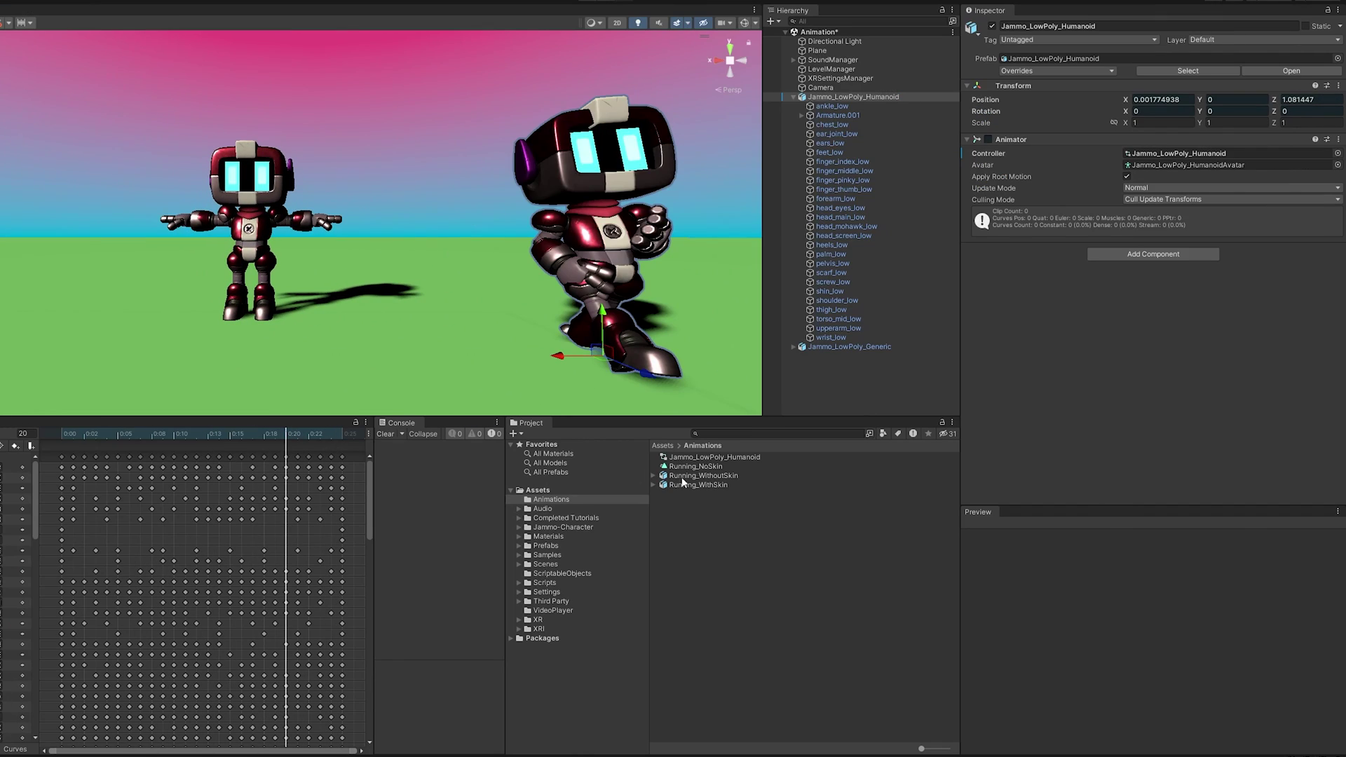
Step: Drop Running_NoSkin onto Jammo_LowPoly_Generic and preview it; the robot stays in T-pose
left_click(793, 96)
left_click(834, 107)
left_click_drag(695, 466, 838, 106)
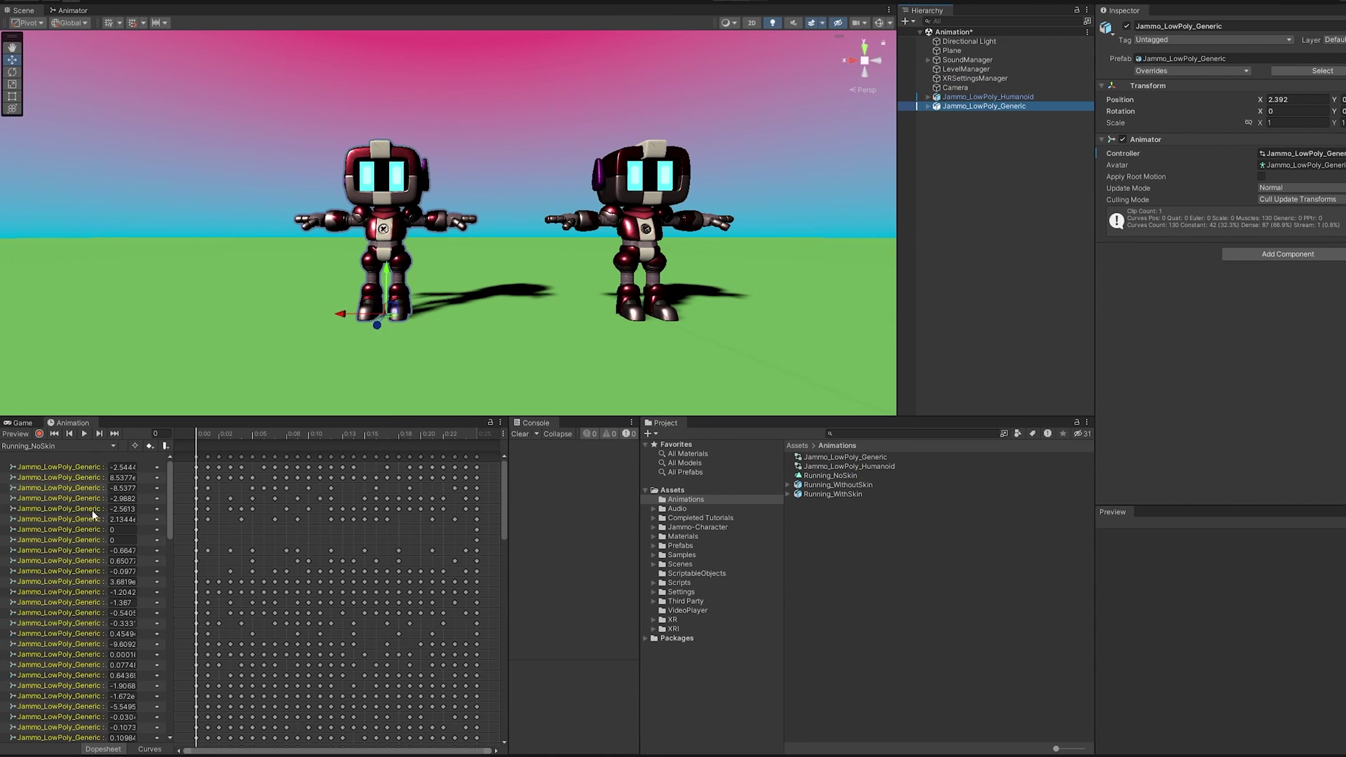
left_click(838, 477)
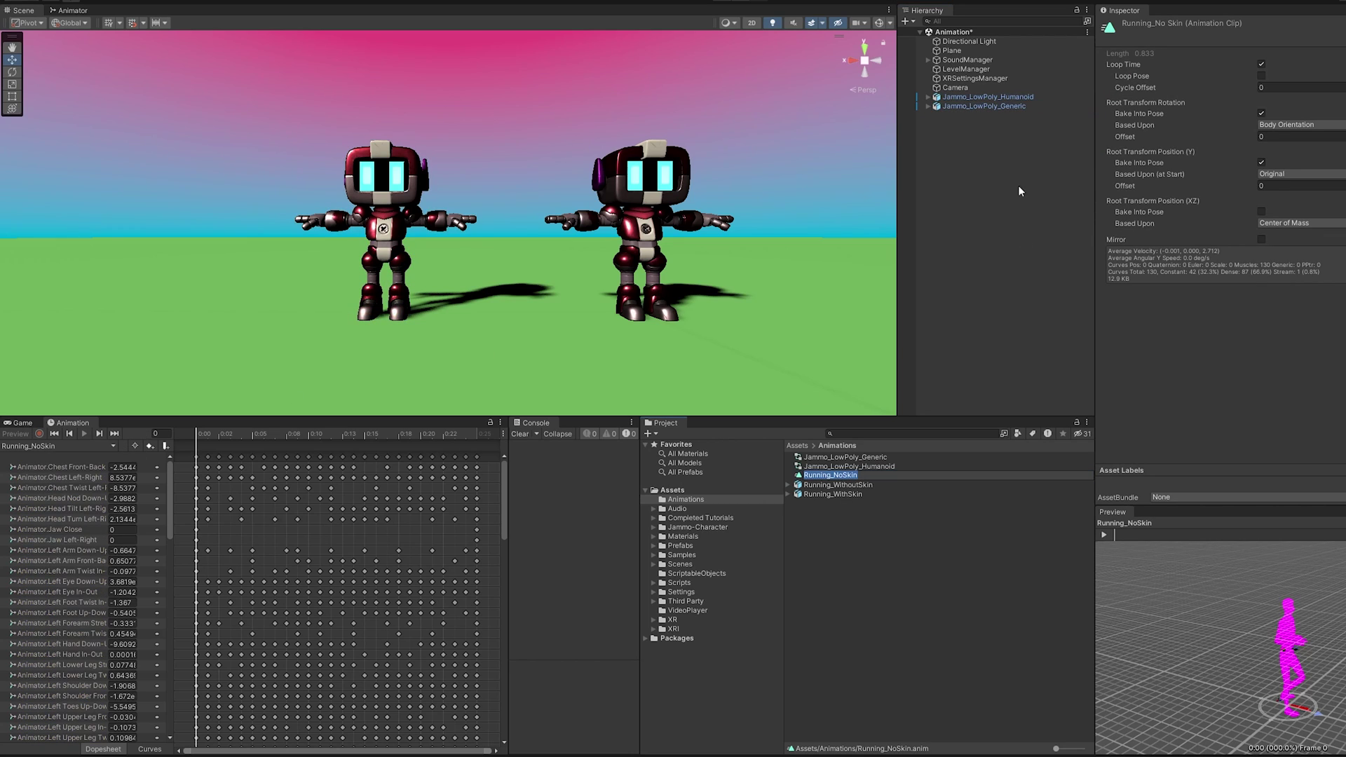
left_click(983, 106)
left_click(84, 433)
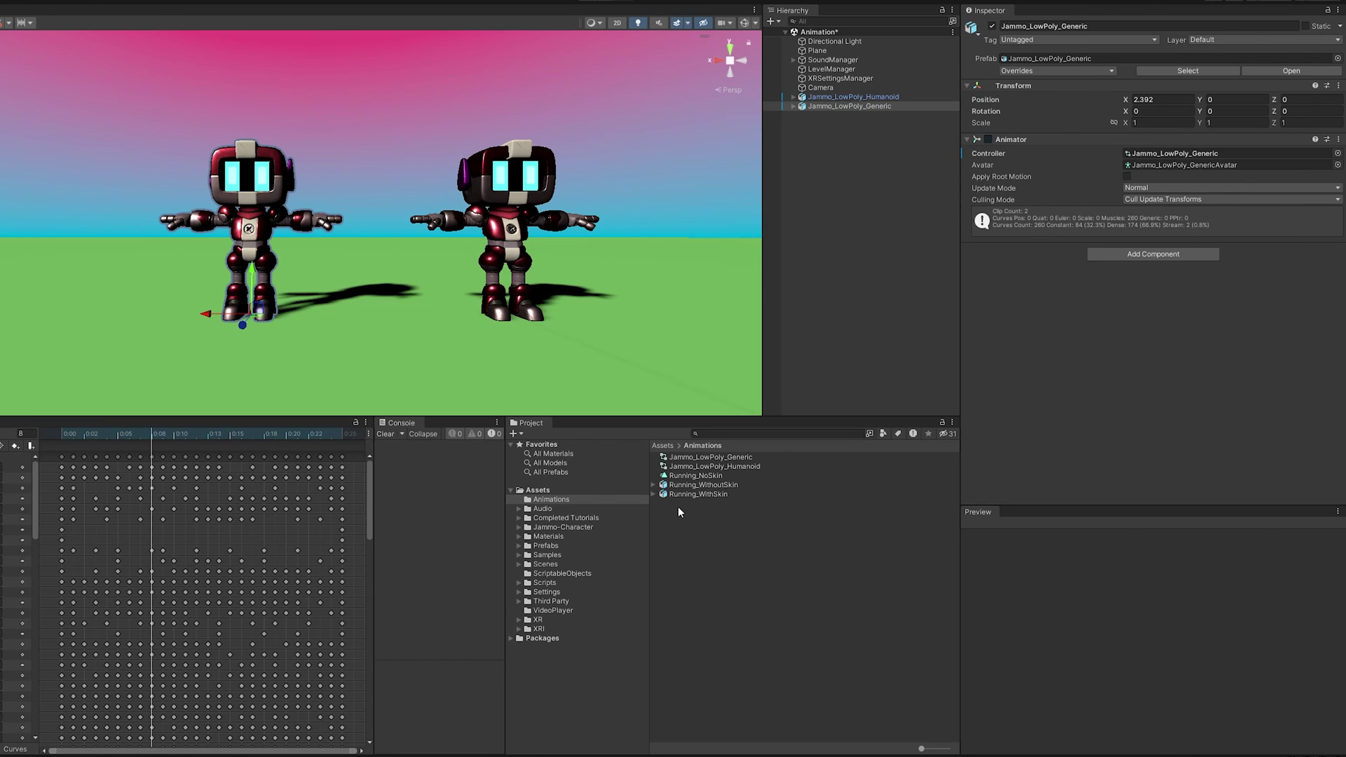
Step: Expand Running_WithSkin and inspect its mixamo.com animation clip and import settings
left_click(654, 494)
scroll(736, 558, "down", 10)
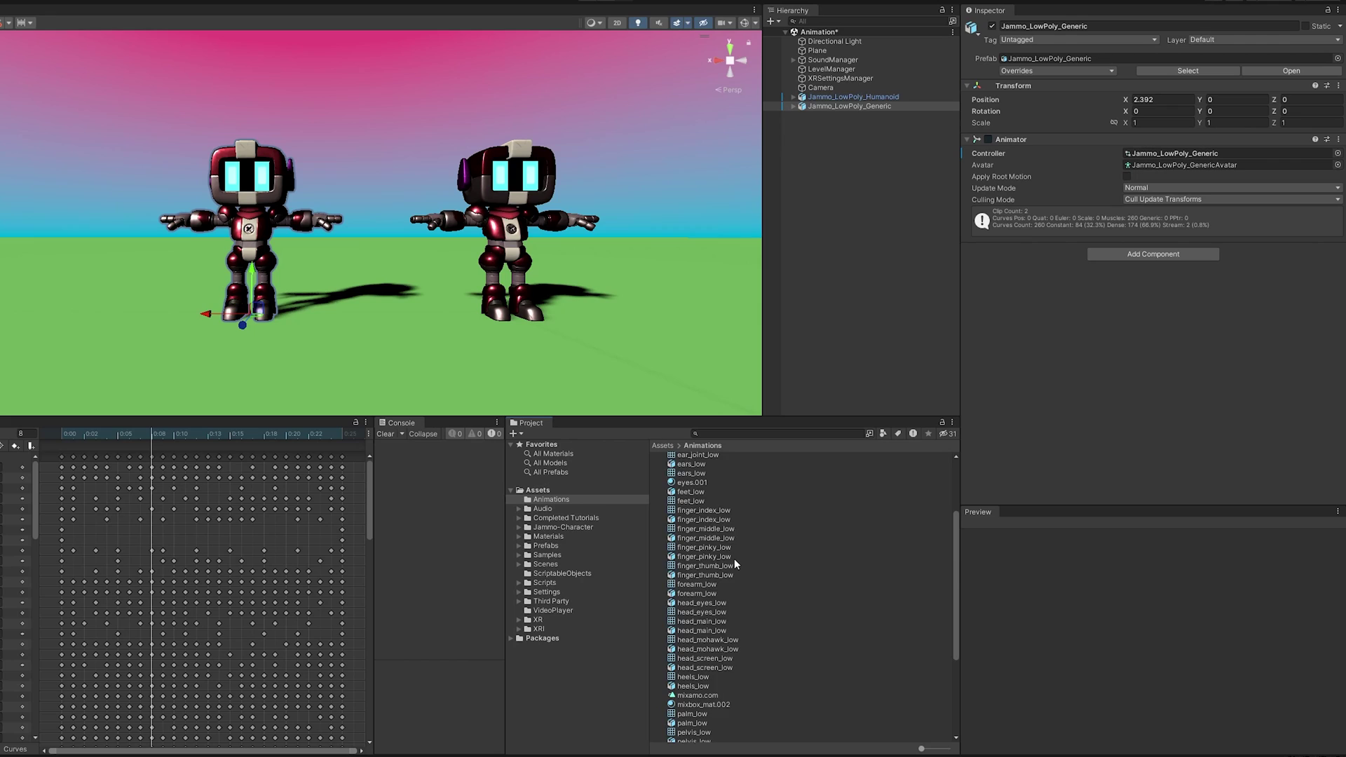
scroll(729, 659, "up", 3)
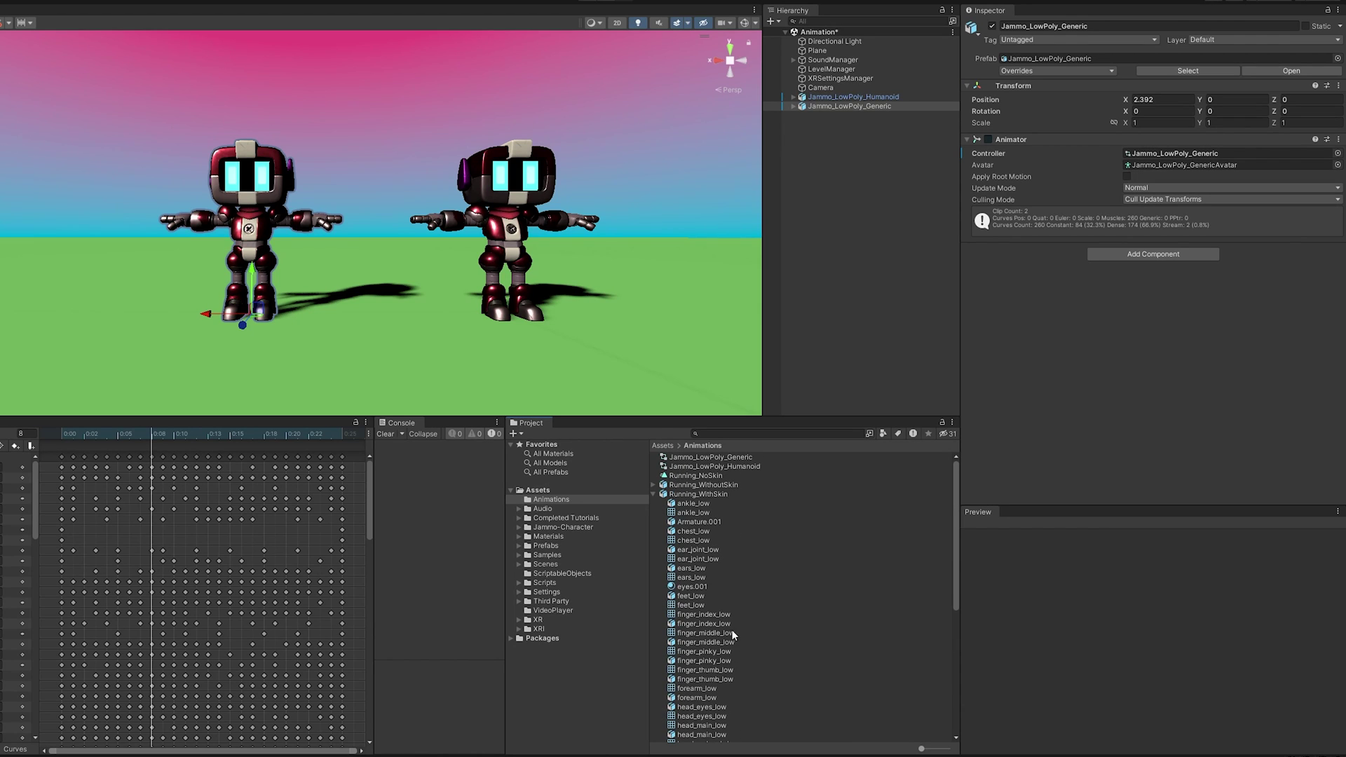
scroll(733, 637, "down", 5)
left_click(701, 545)
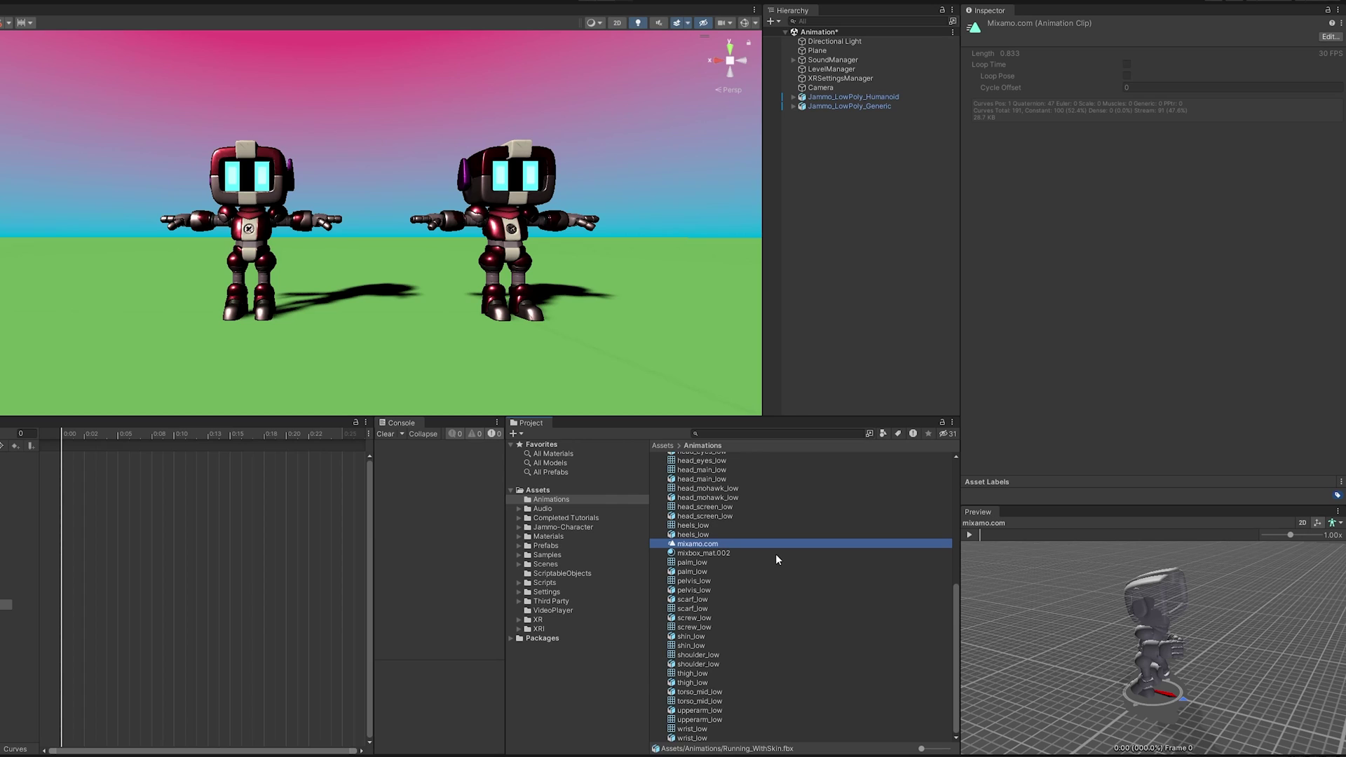
scroll(738, 520, "up", 10)
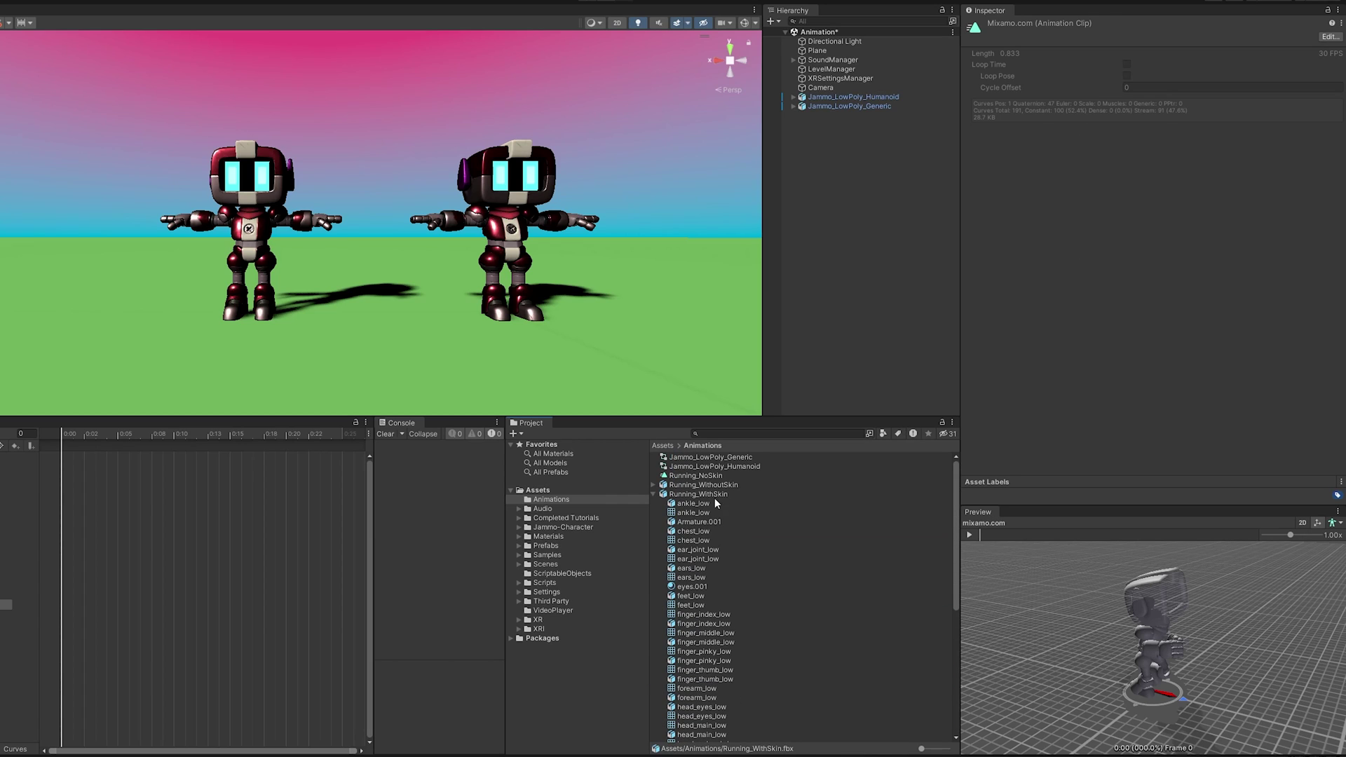
left_click(701, 495)
Step: Confirm the Generic rig, rename the clip to Running_Generic, enable Loop Time, and apply
left_click(1128, 82)
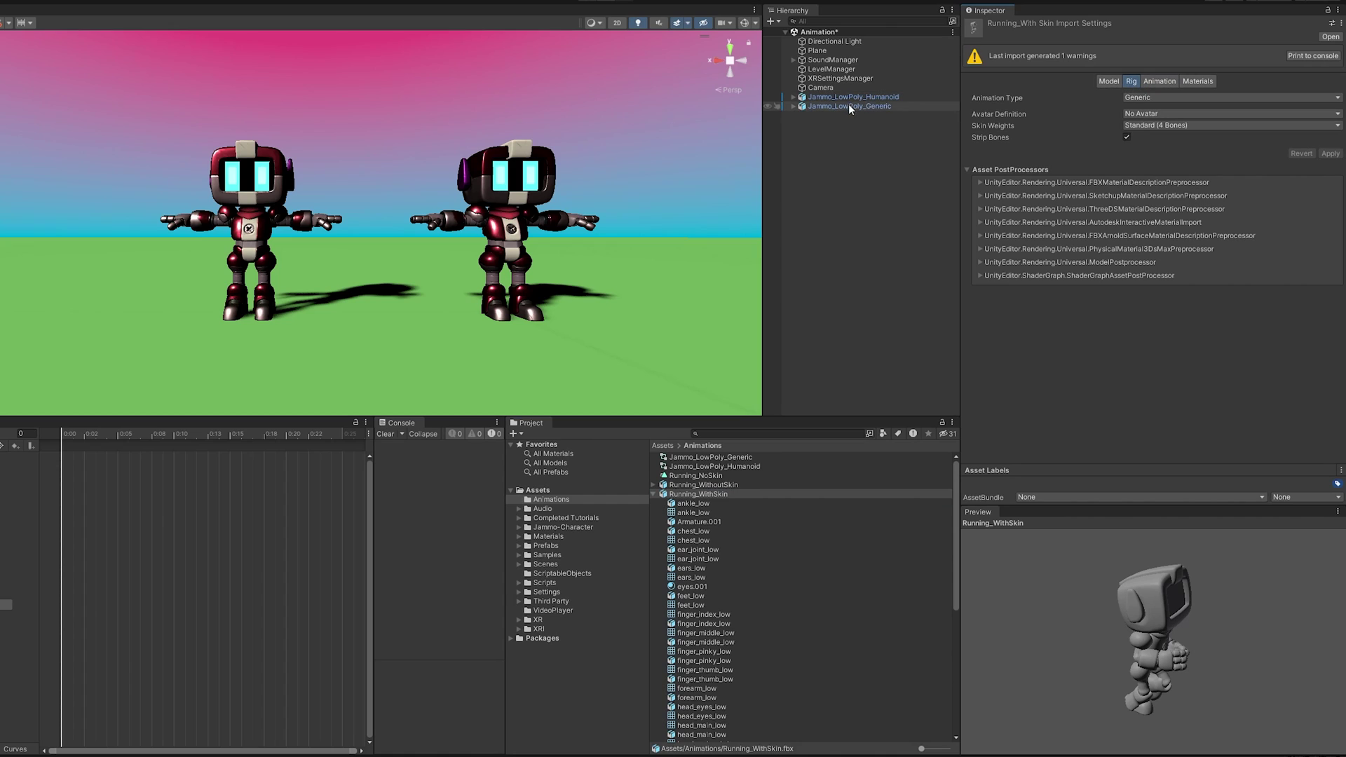
left_click(1159, 81)
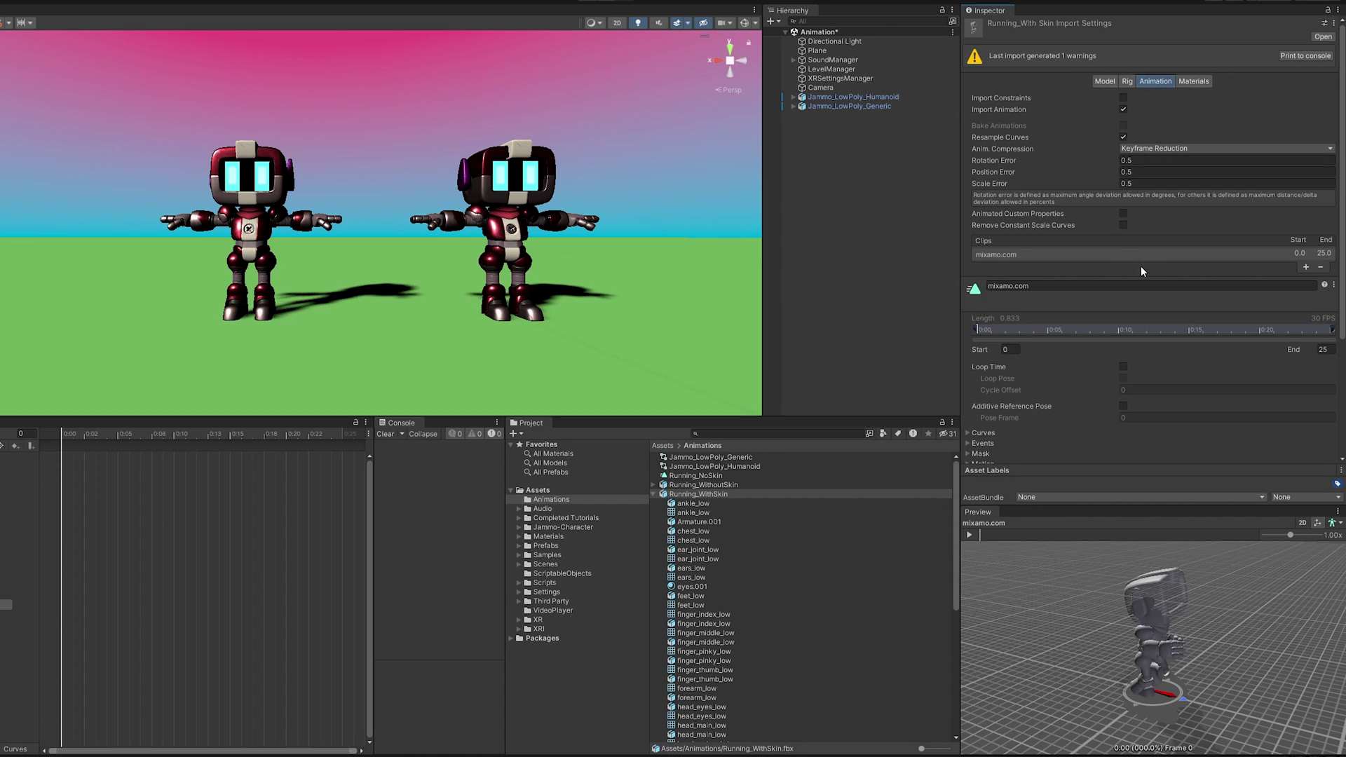
left_click(1067, 285)
type("Running_Generic")
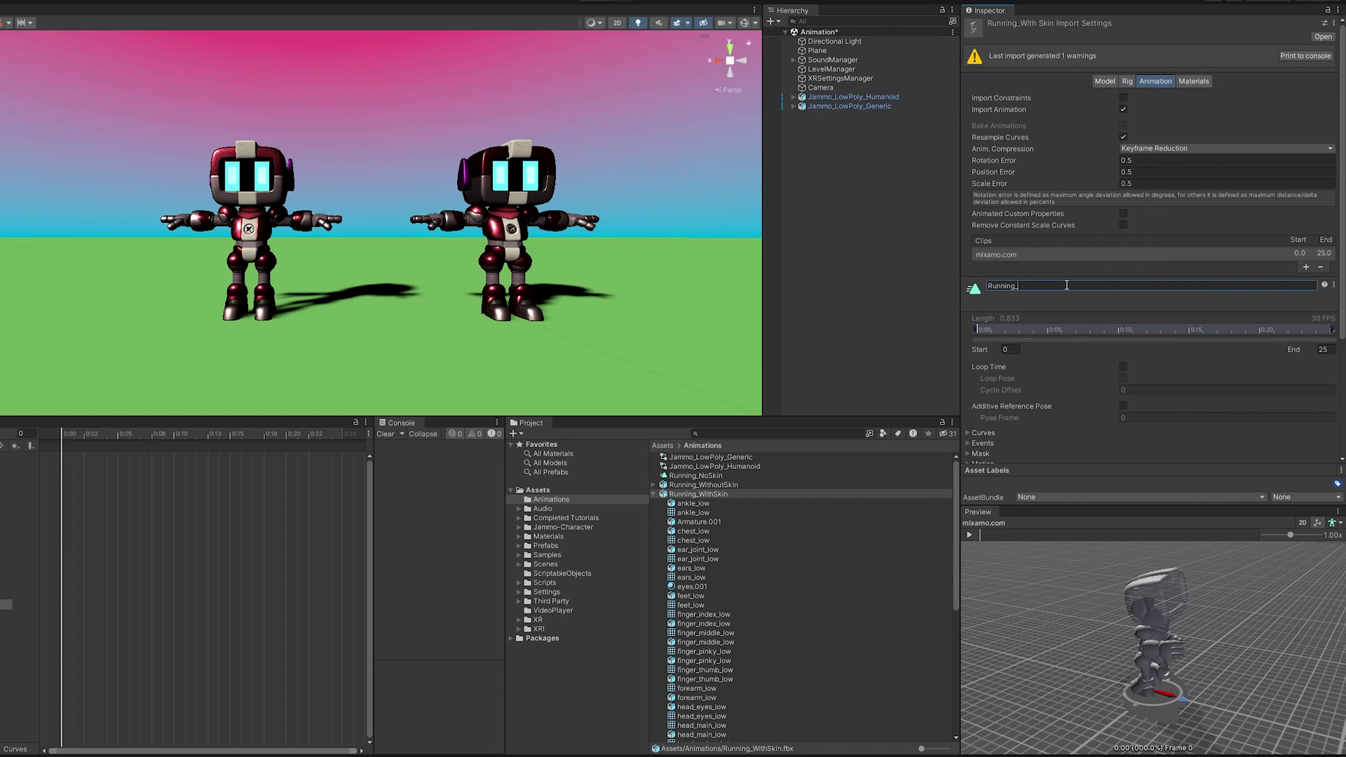
left_click(1123, 367)
scroll(1233, 386, "down", 3)
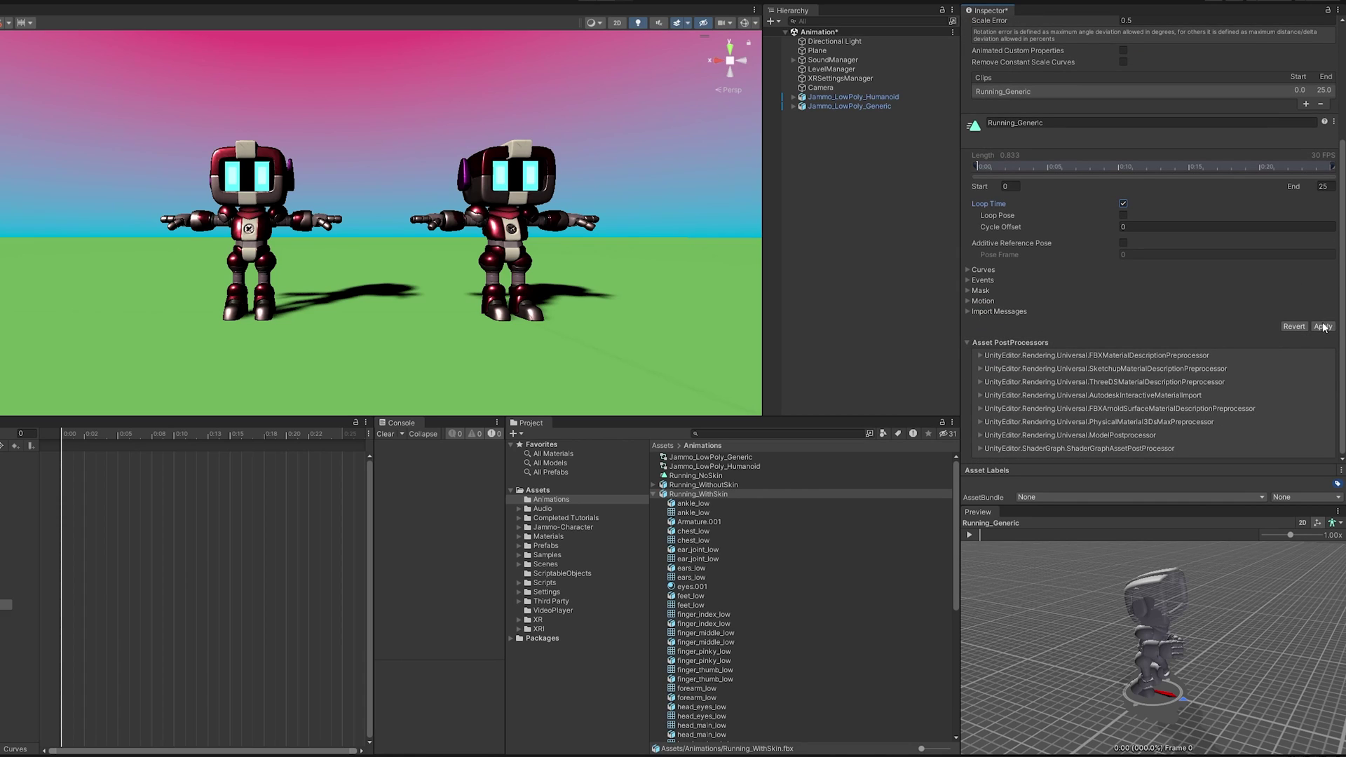
left_click(1323, 327)
scroll(703, 627, "down", 10)
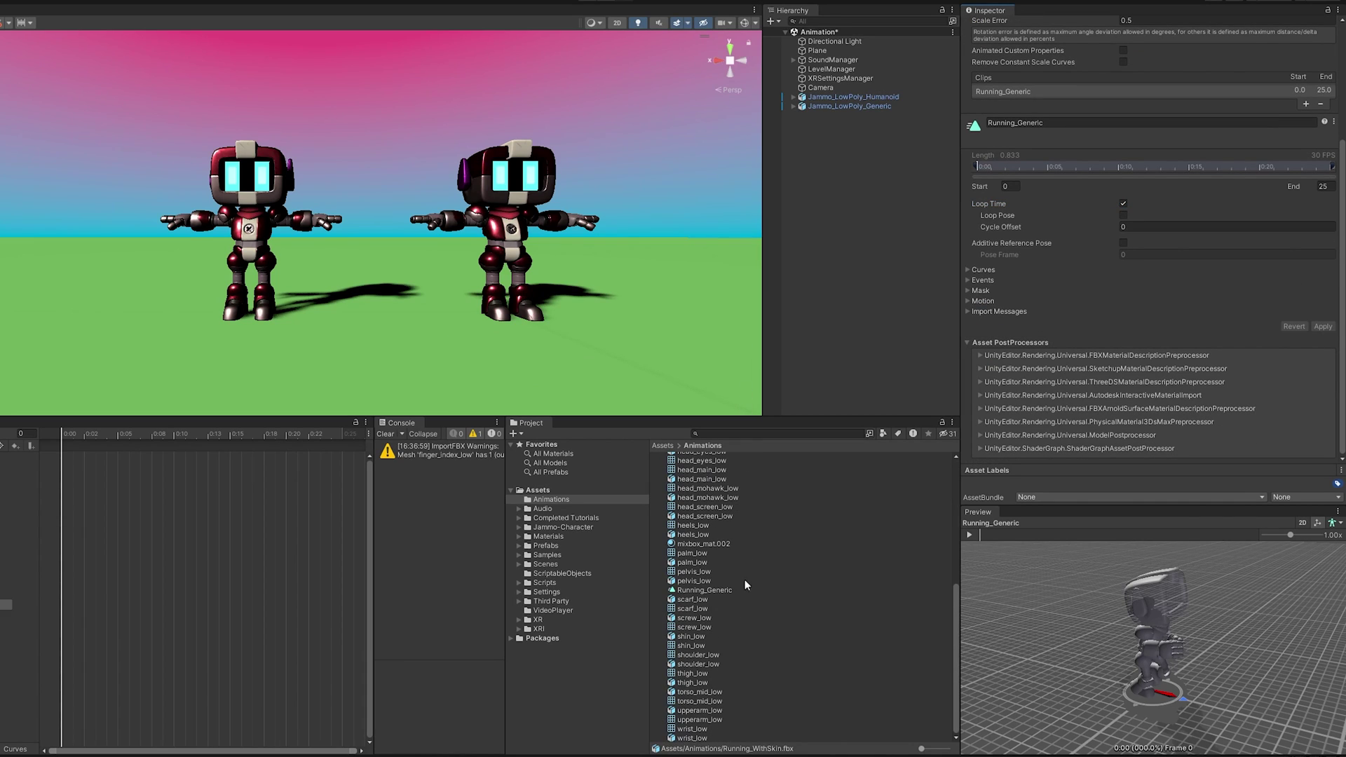
left_click(705, 590)
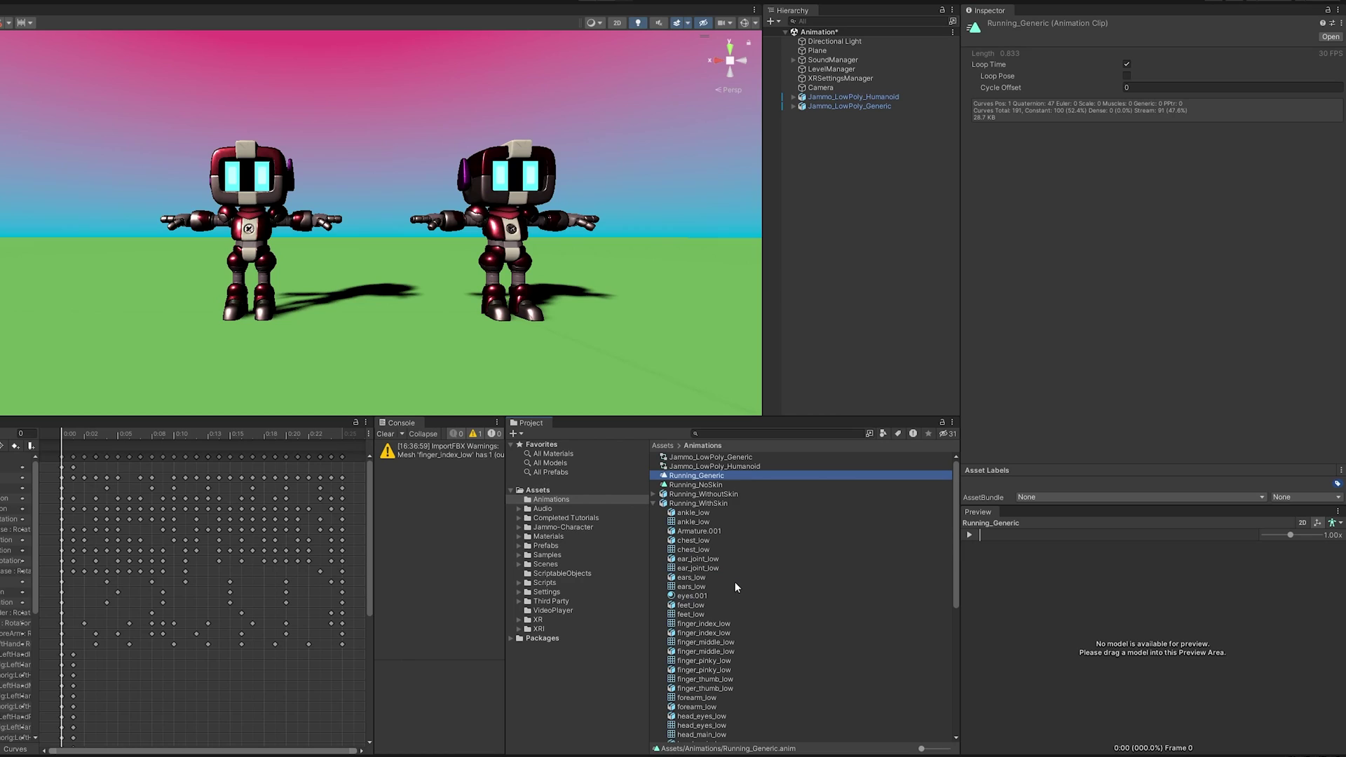
Step: Delete the old Jammo_LowPoly_Generic controller, then drop Running_Generic onto the Generic robot in the Hierarchy
left_click(652, 503)
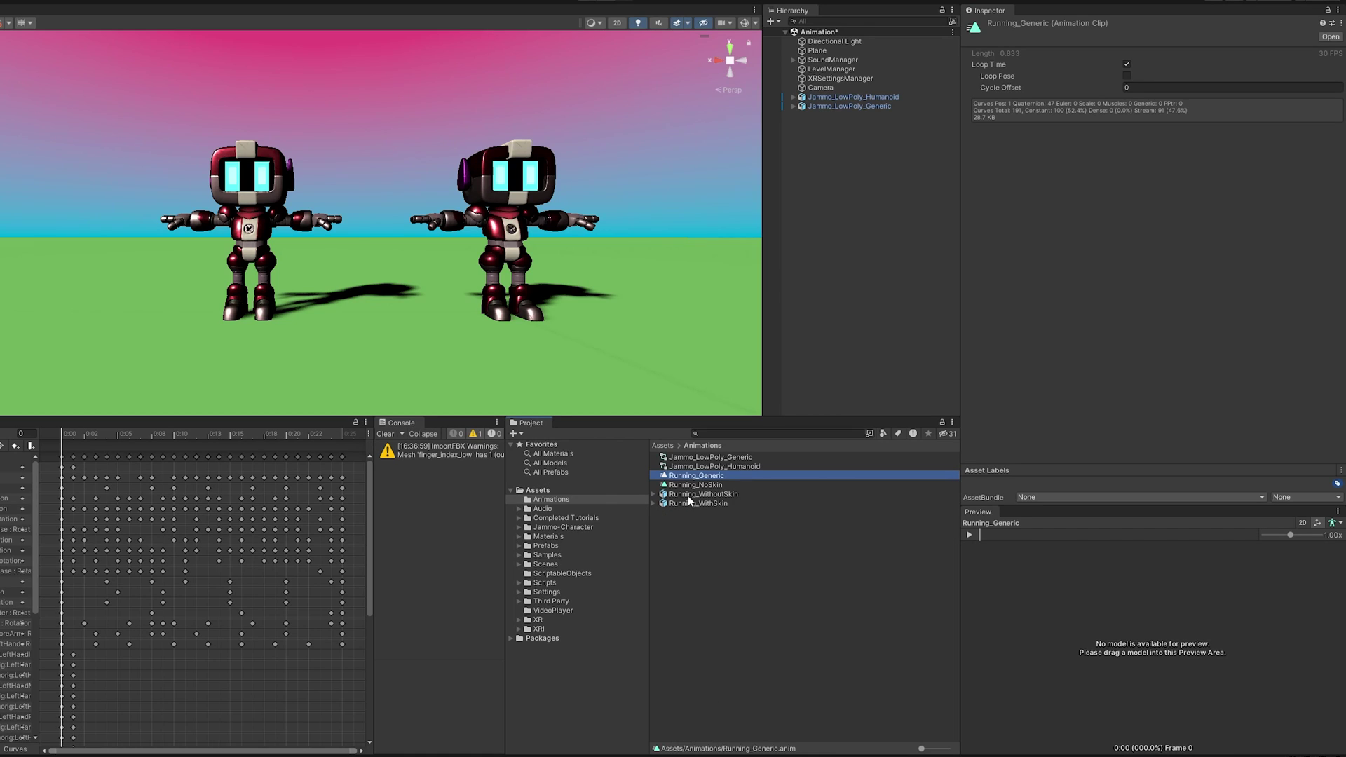
left_click(700, 459)
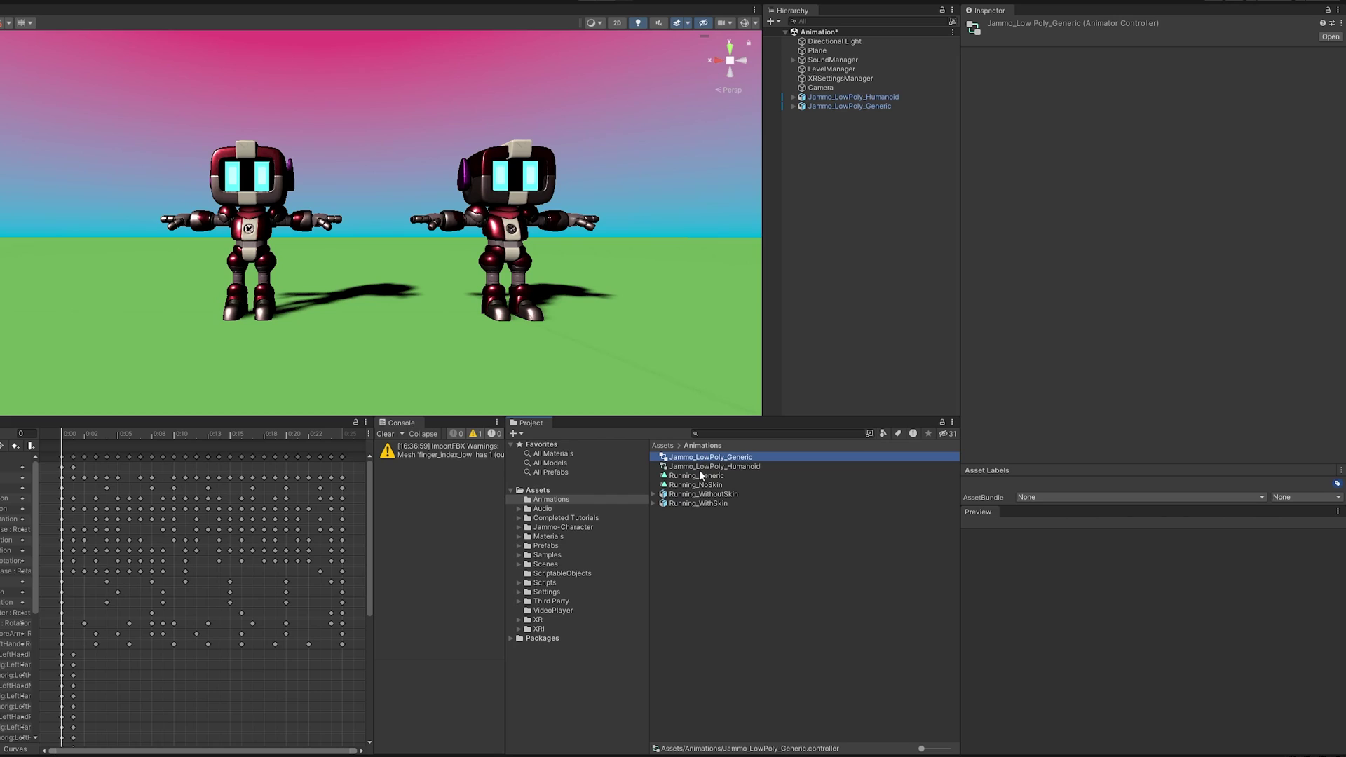
key("Delete")
left_click(642, 396)
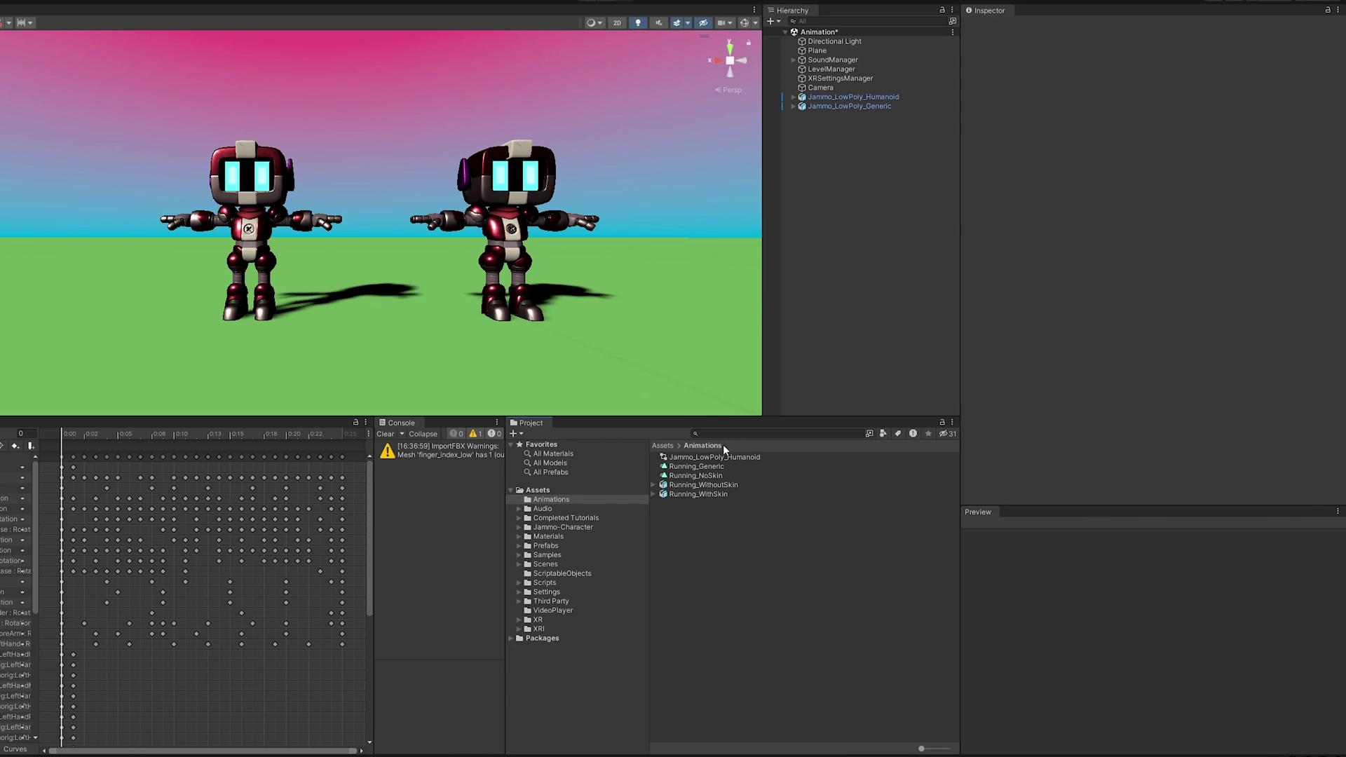
left_click_drag(703, 465, 851, 107)
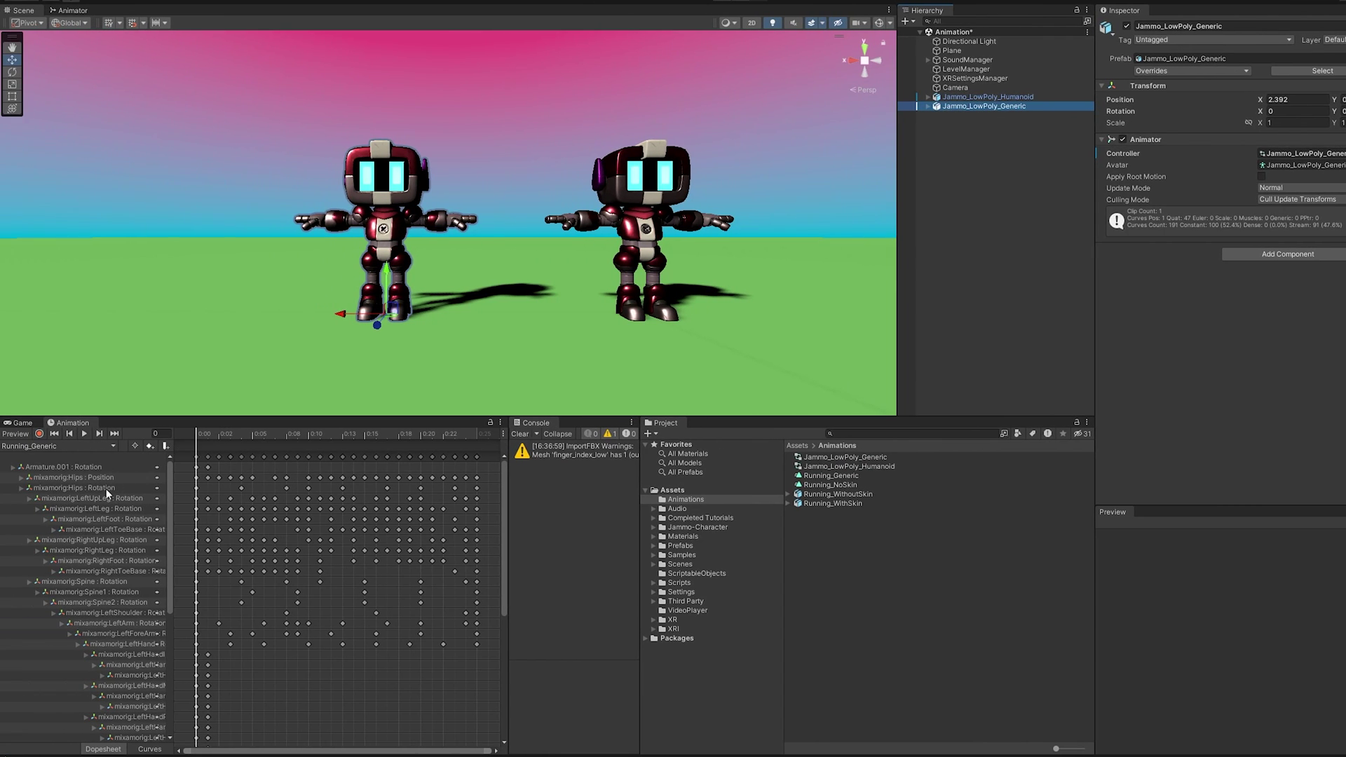
Step: Preview the Generic robot running and check the Animator's Entry→Running_Generic transition
left_click(84, 439)
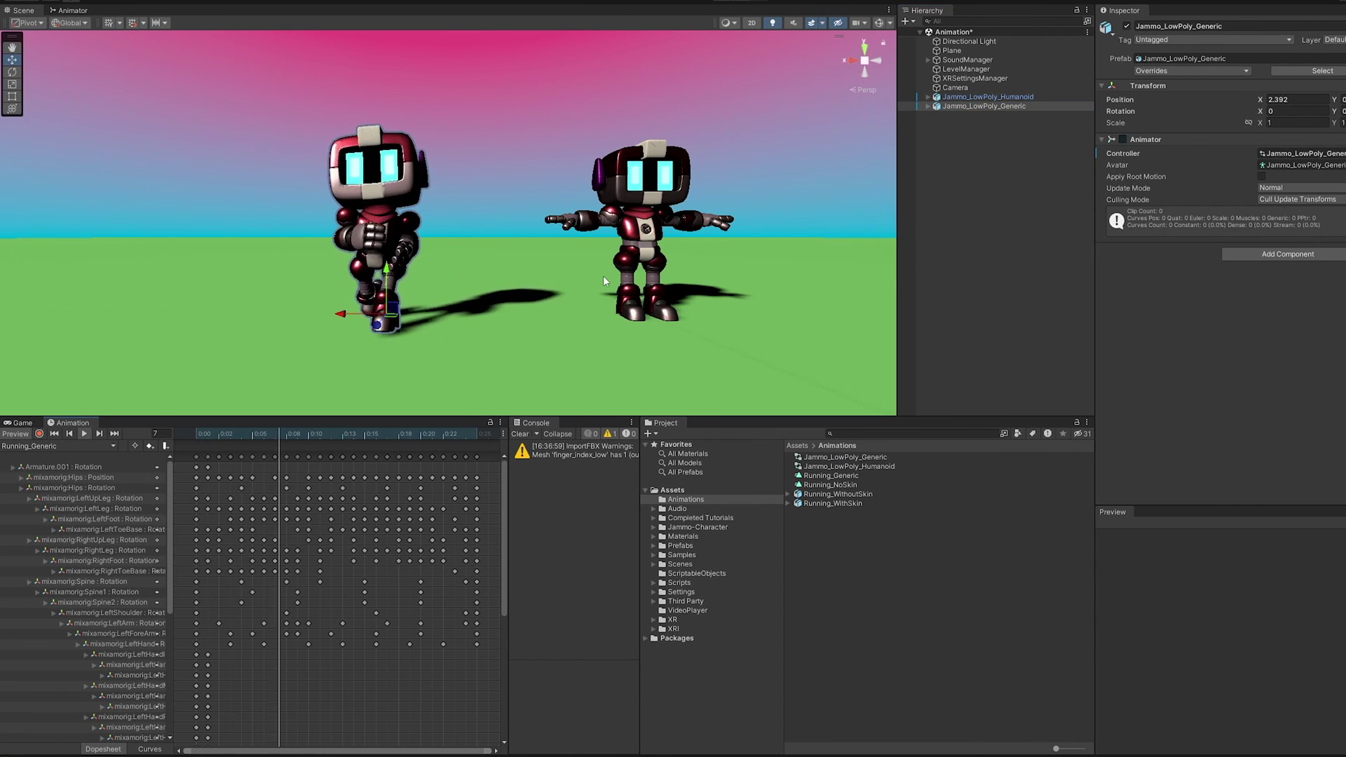
left_click_drag(603, 275, 491, 274, "alt")
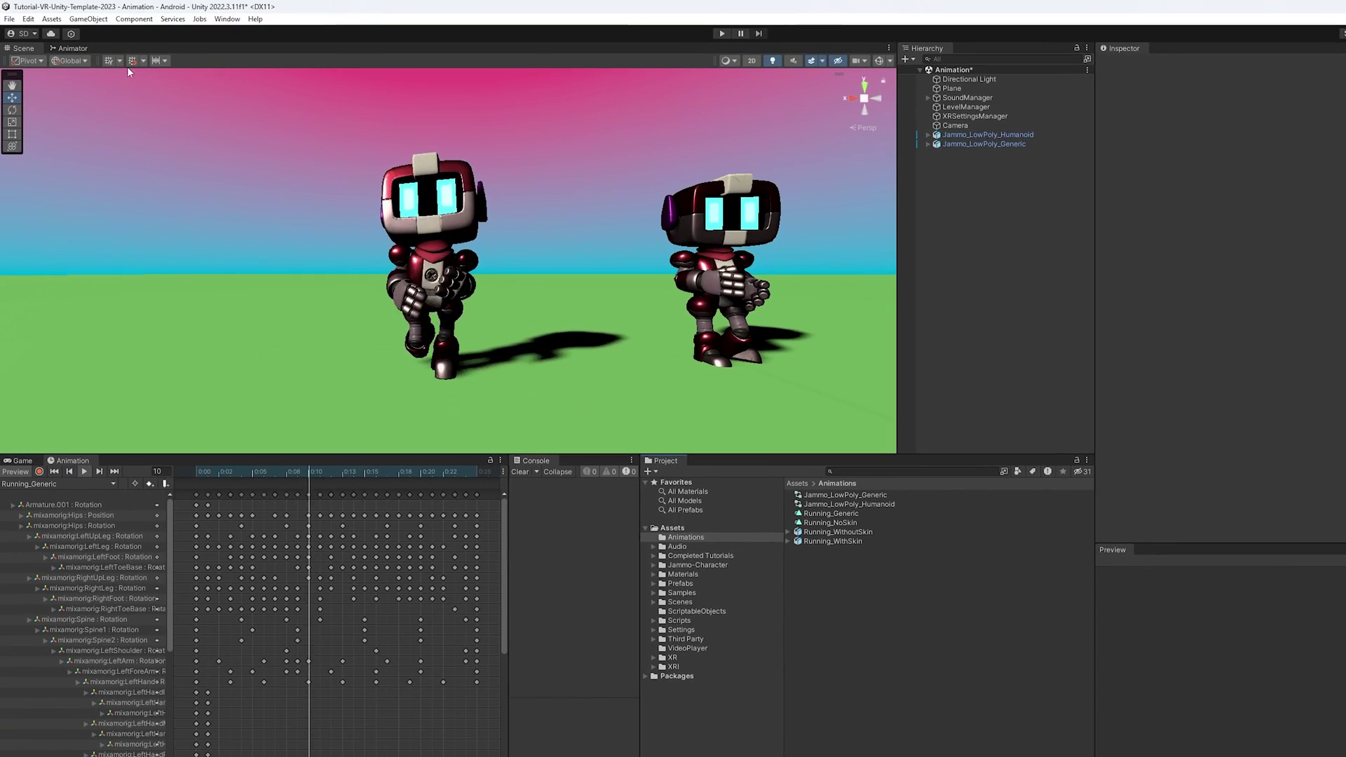
left_click(73, 48)
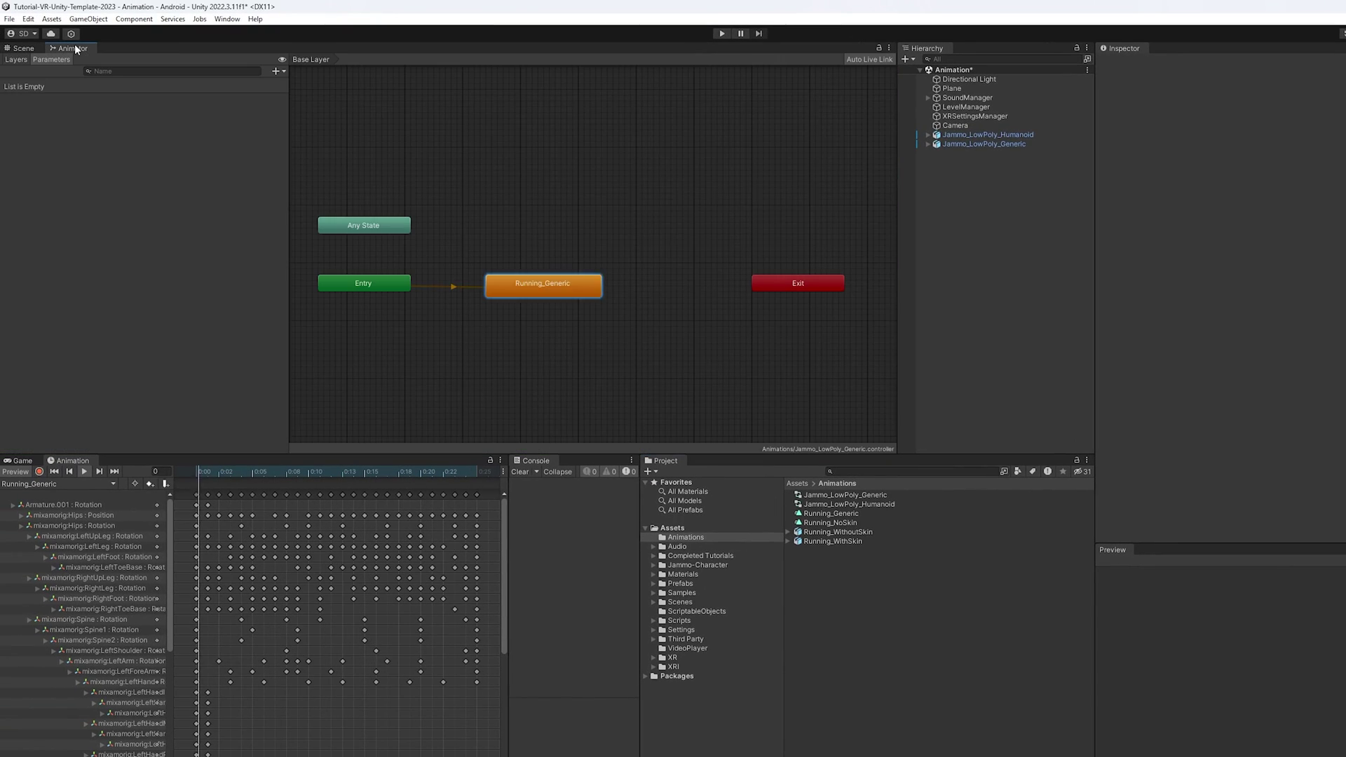
left_click(436, 279)
left_click(453, 285)
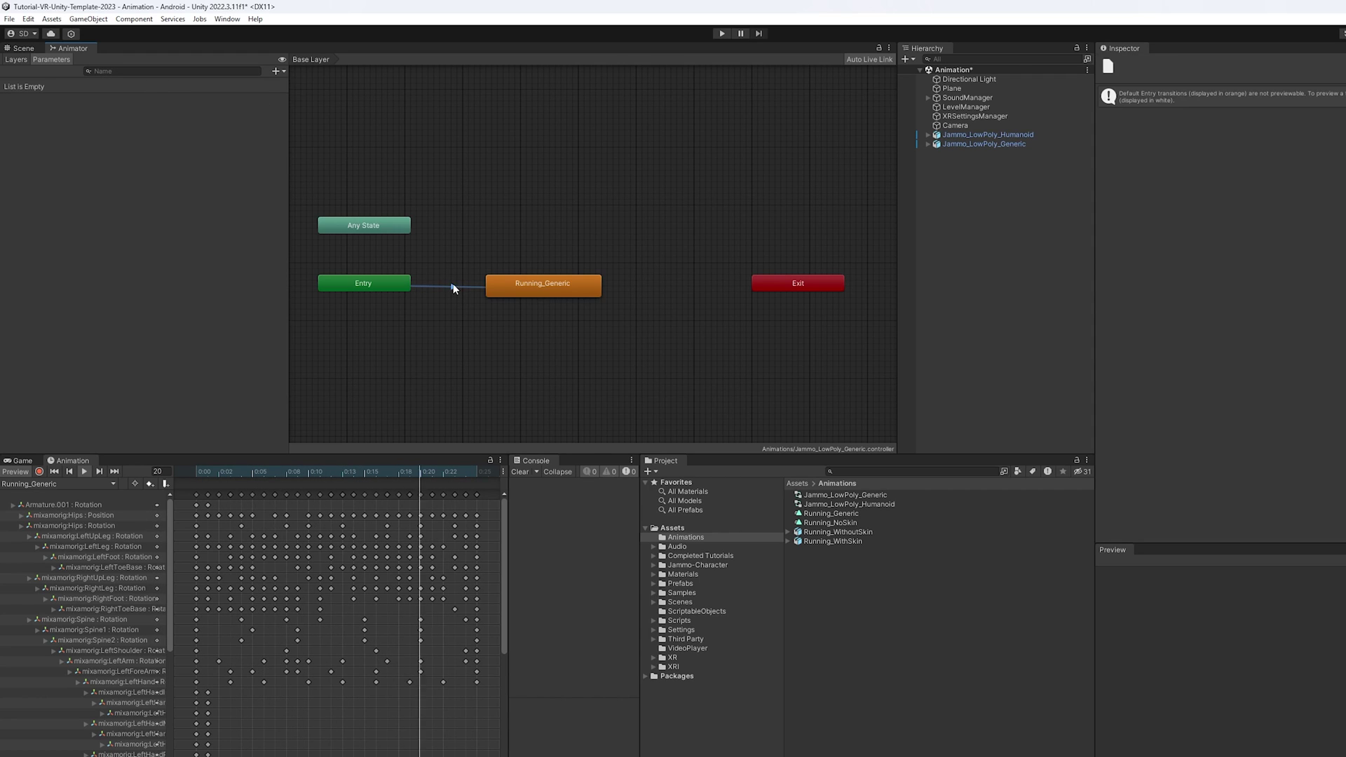
left_click(23, 48)
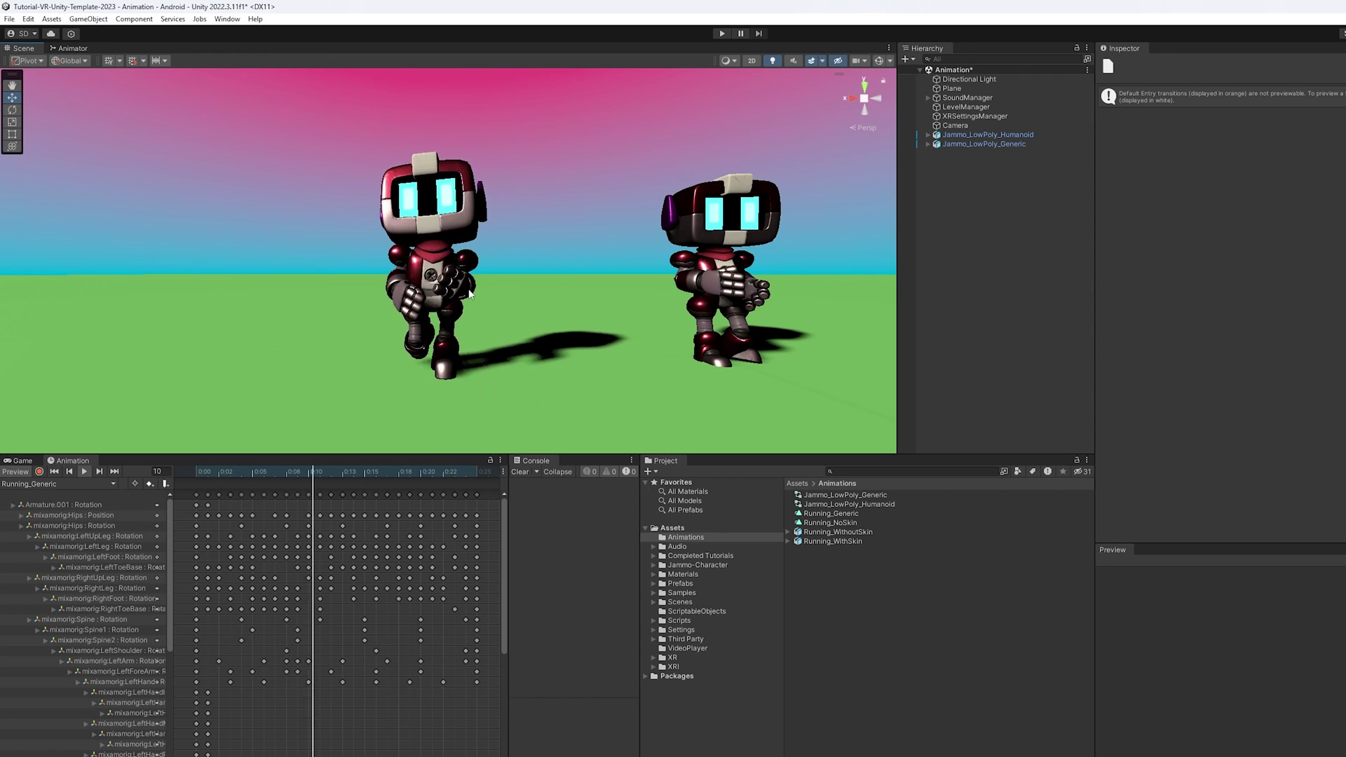